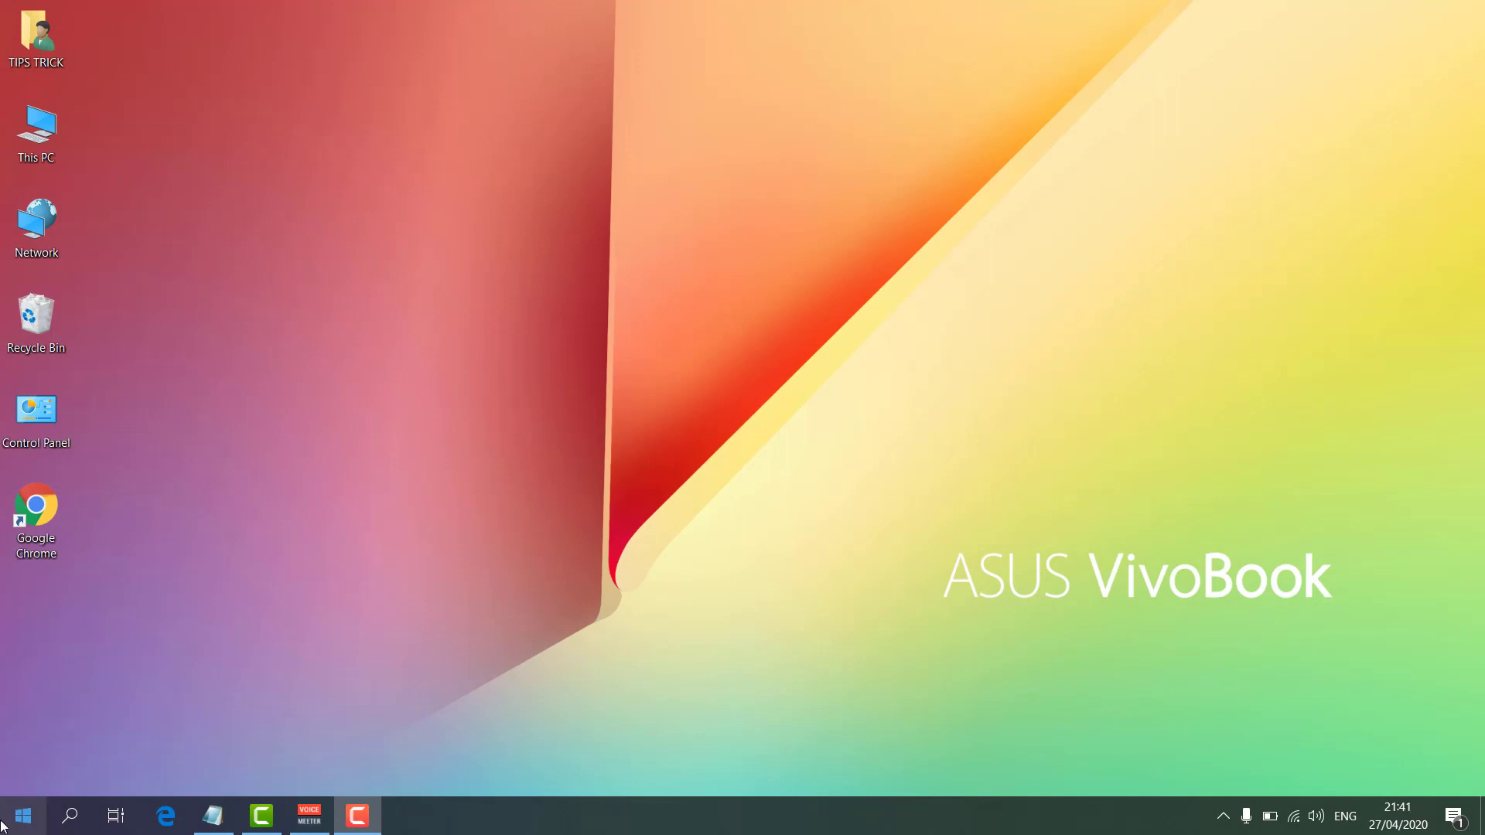
- Open the taskbar search panel several times to check how it loads, dismissing it after each check
left_click(68, 817)
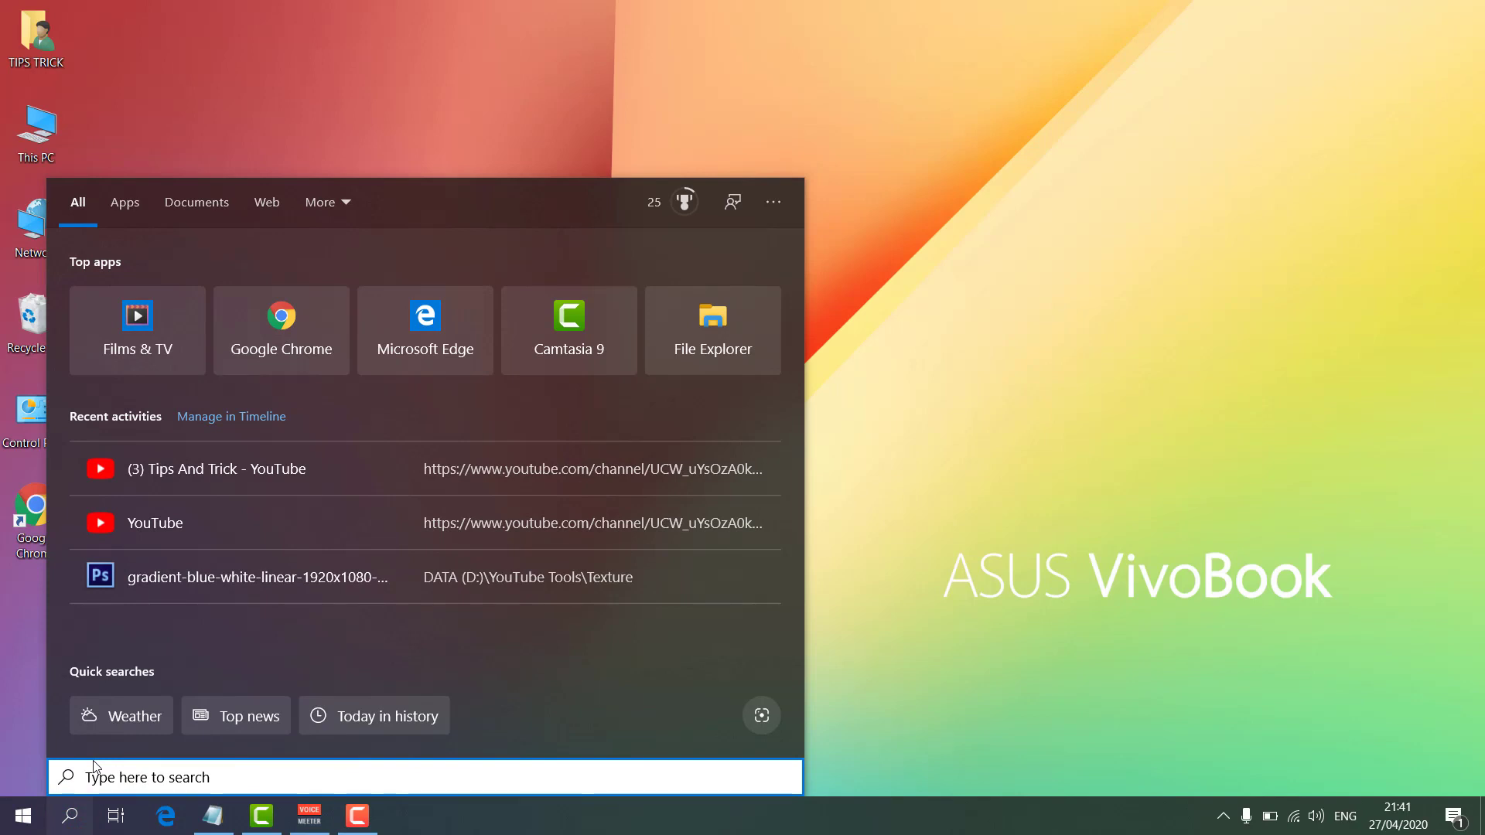
left_click(1037, 389)
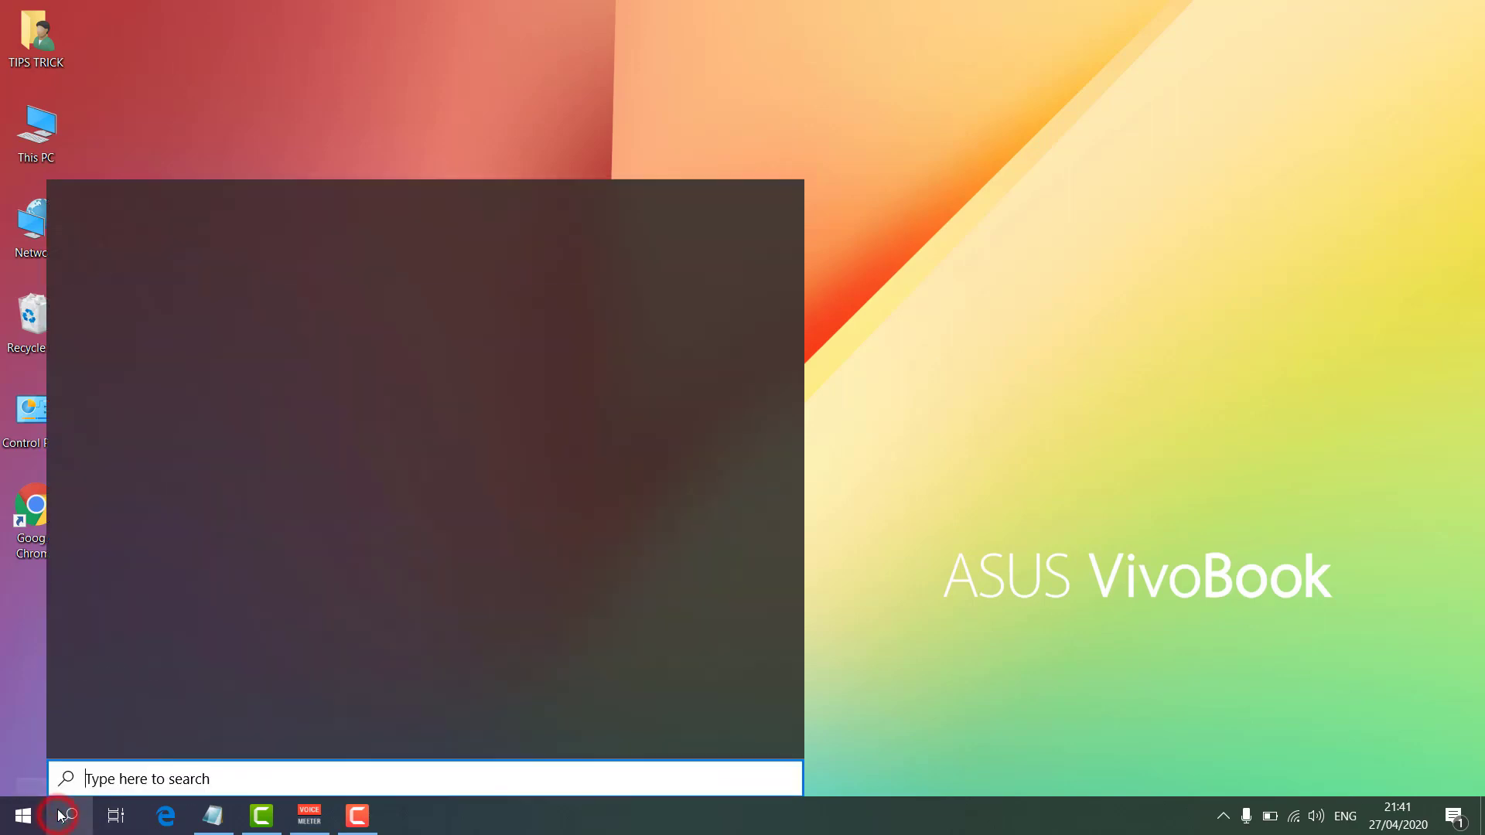
left_click(61, 812)
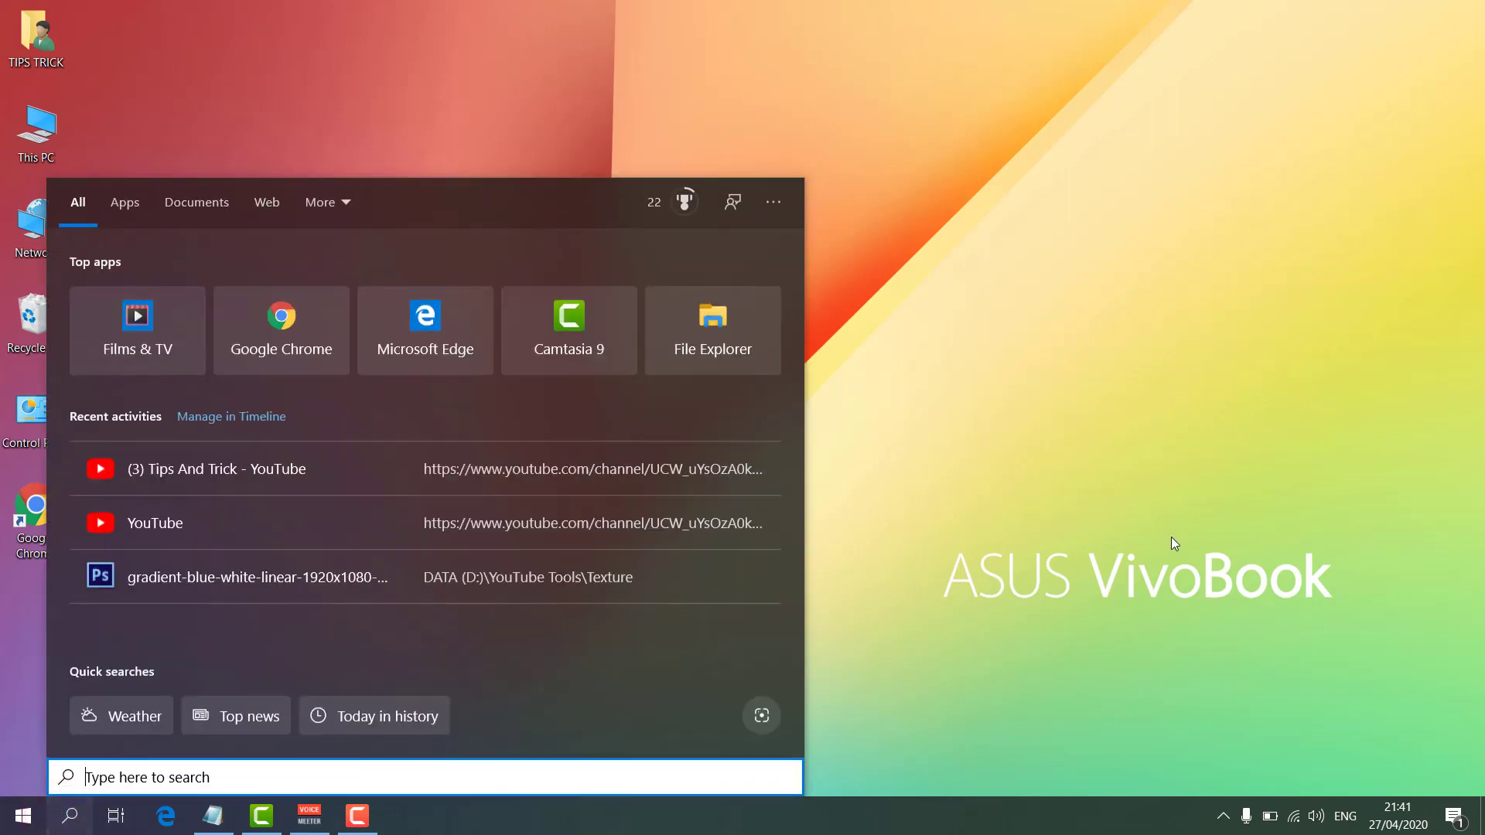
left_click(1171, 537)
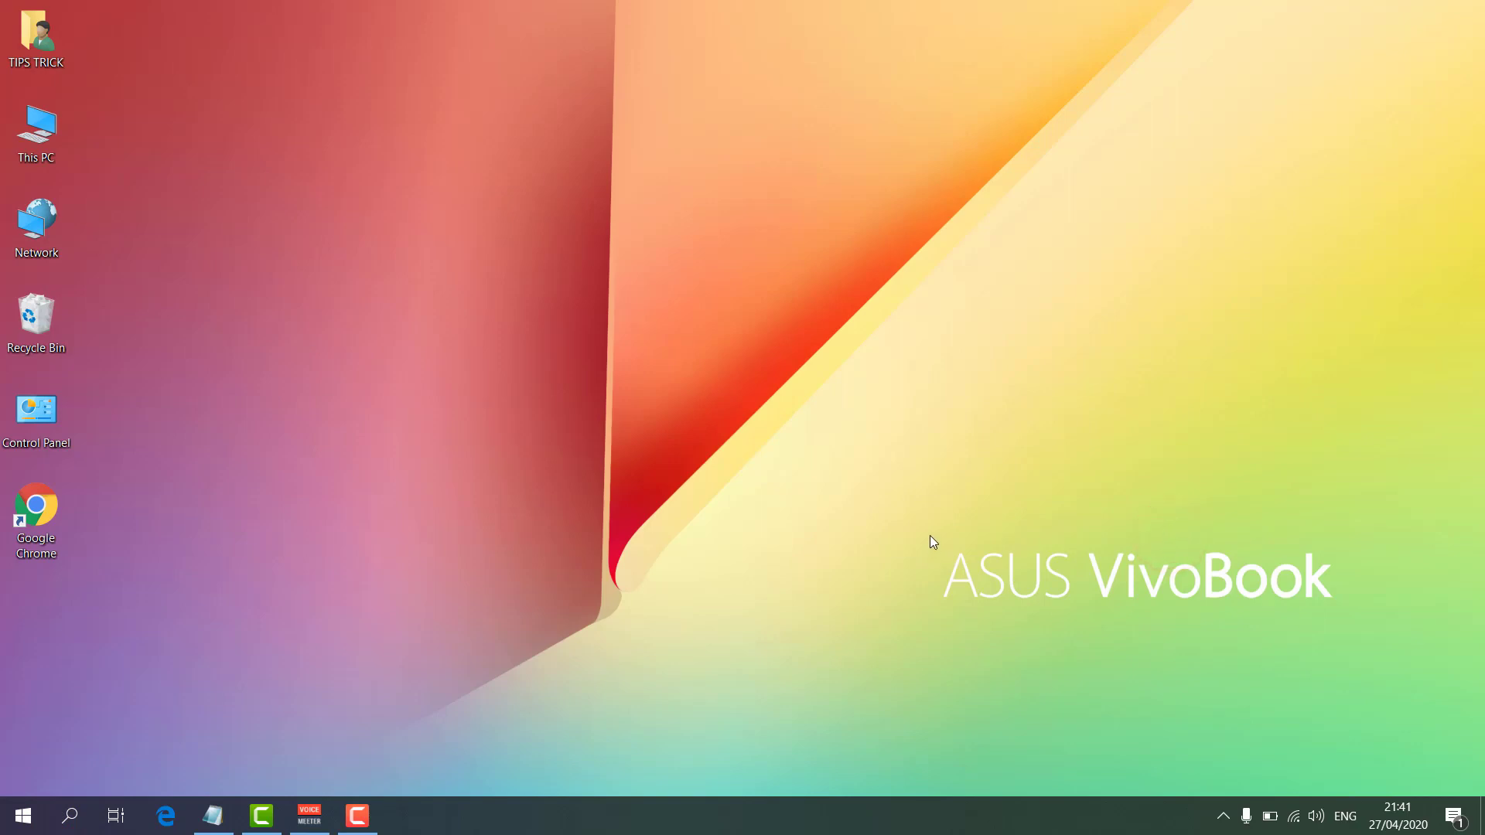
left_click_drag(922, 523, 1339, 619)
left_click(71, 821)
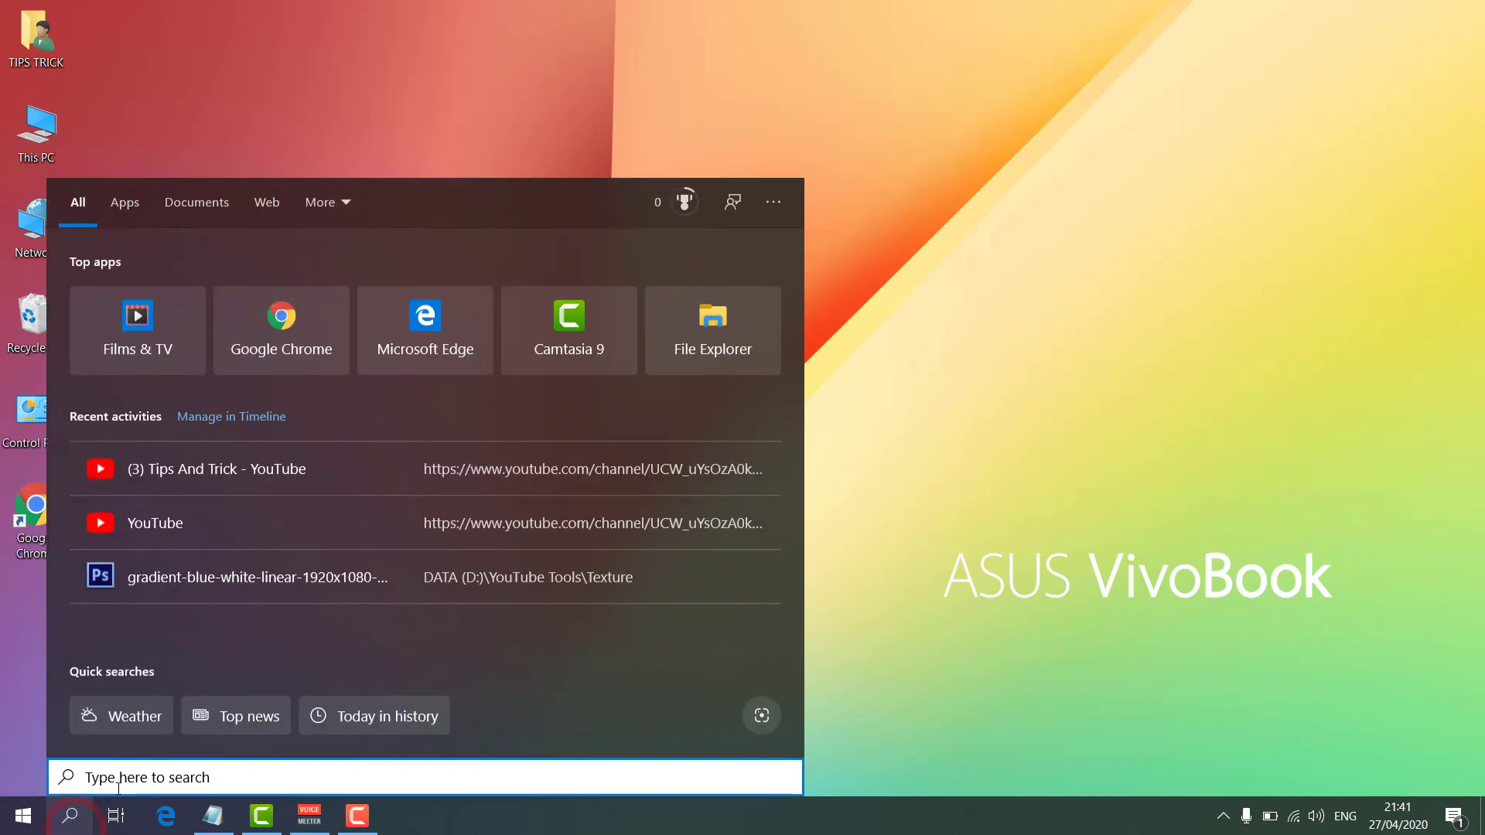
left_click(1209, 457)
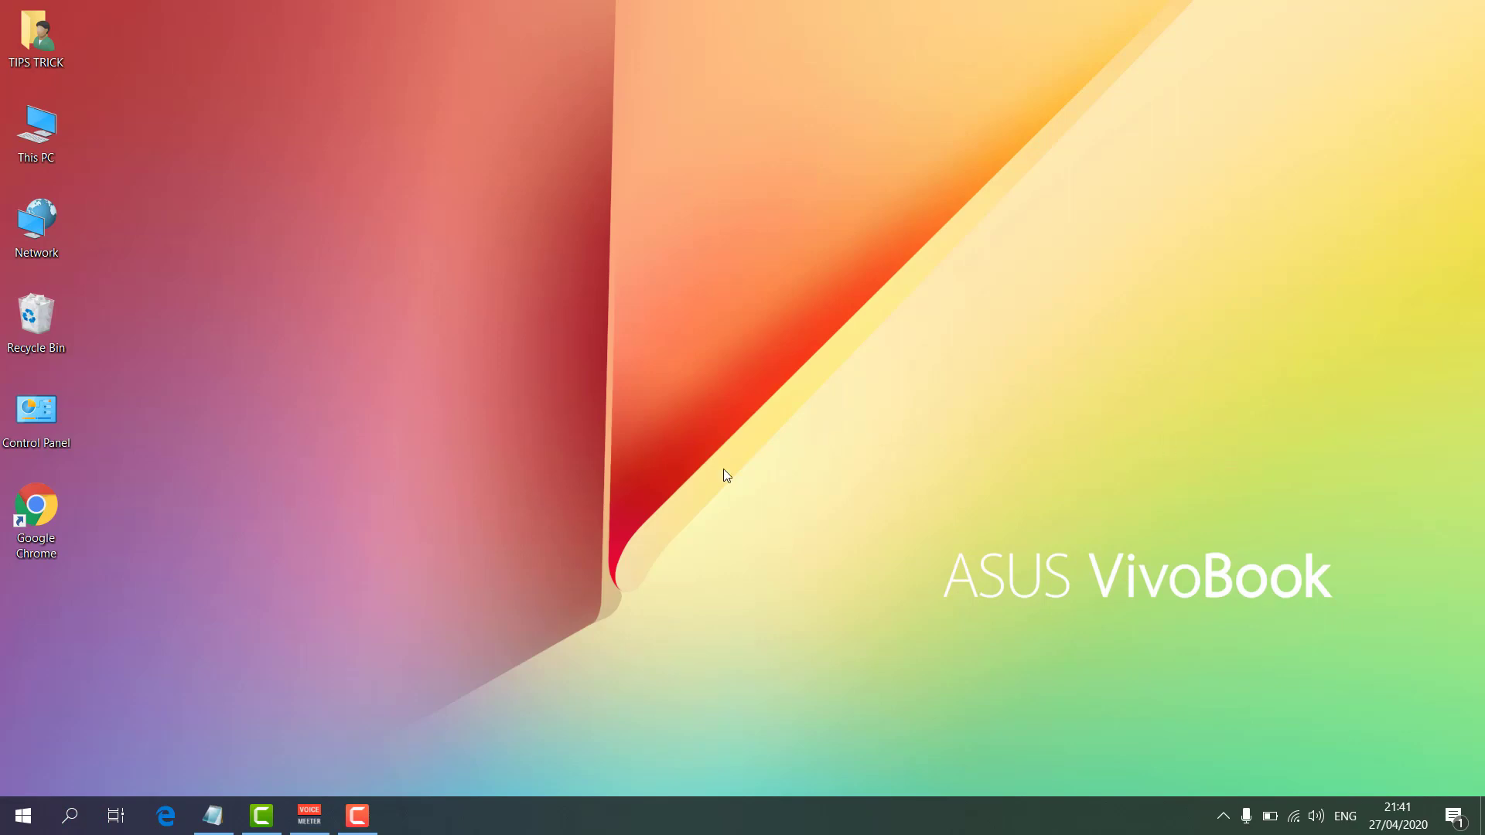
- View the Windows Update page under Update & Security in Settings, and recheck the taskbar search panel
left_click(23, 816)
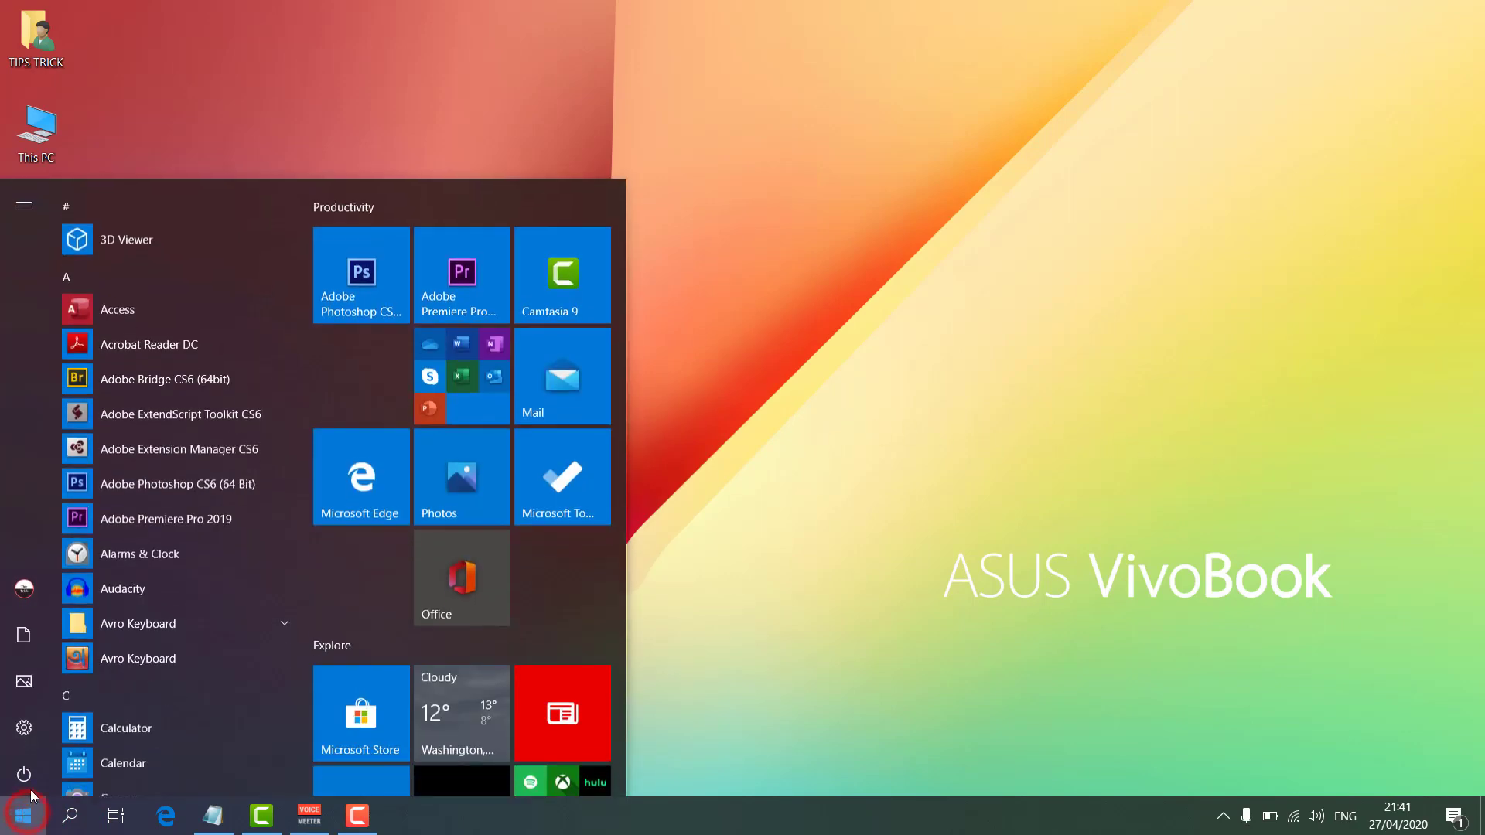
left_click(25, 737)
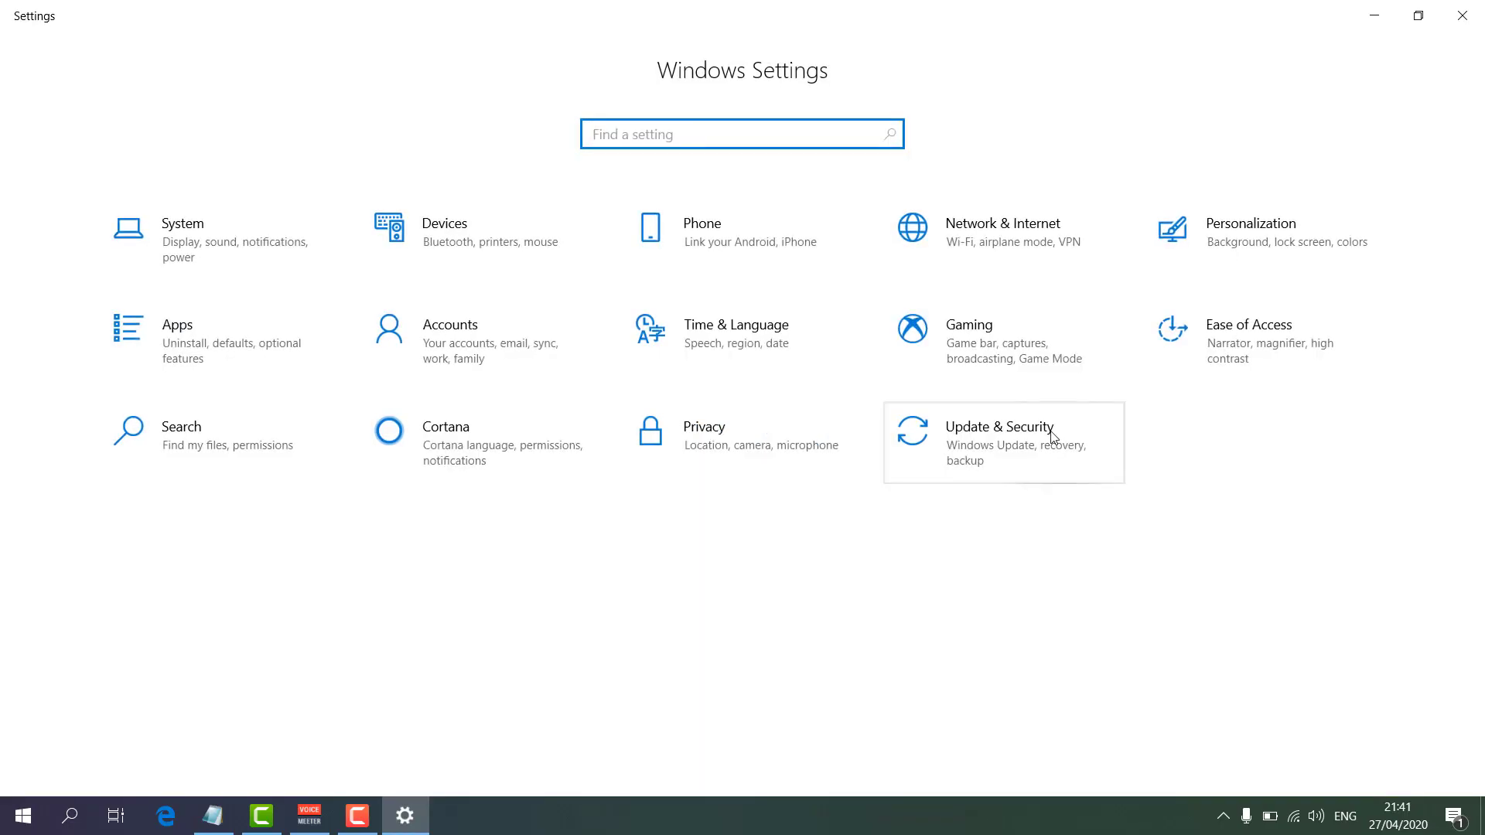
left_click(1052, 435)
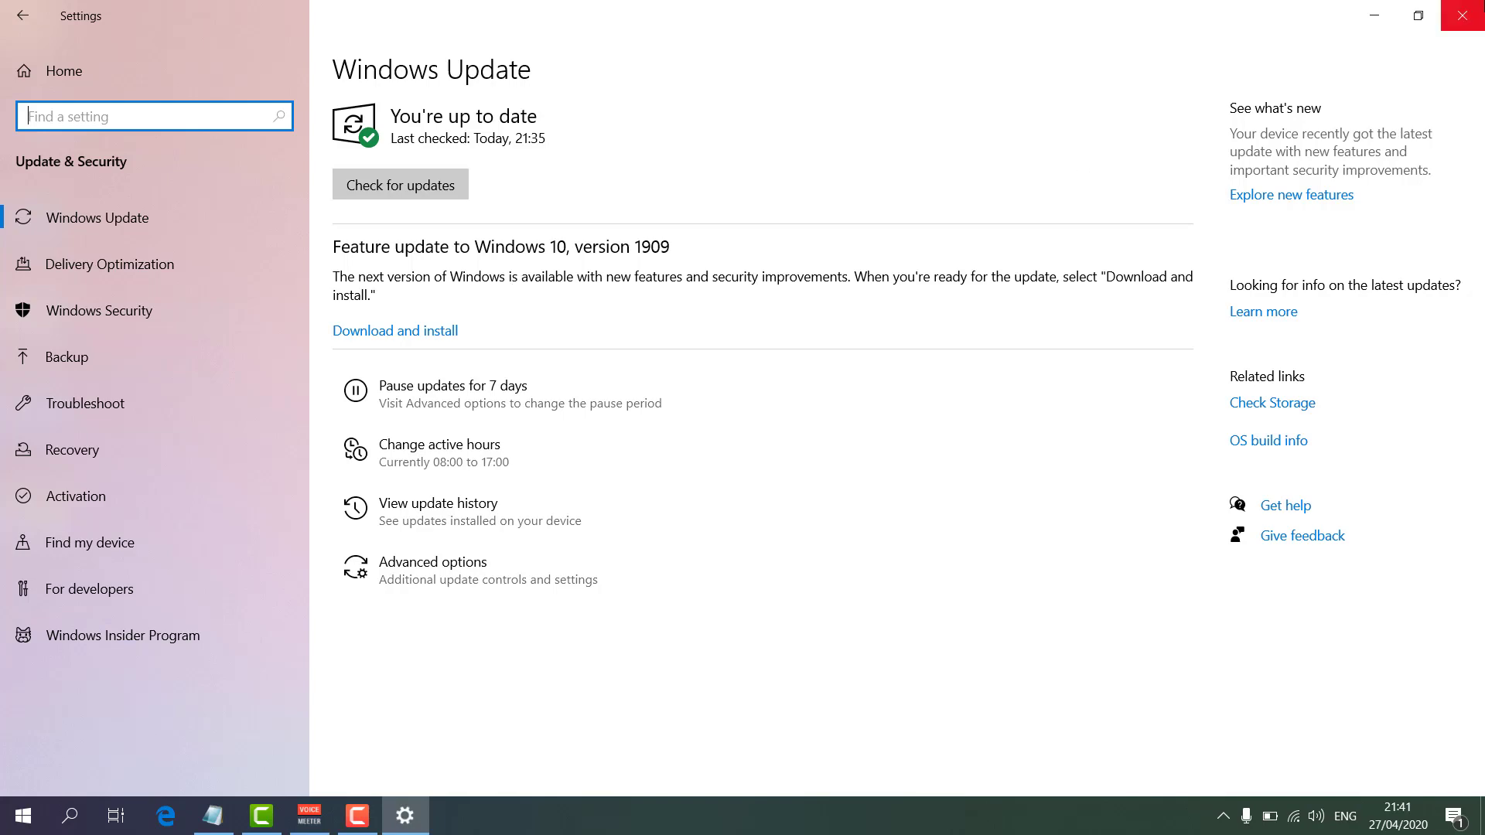
left_click(1462, 16)
left_click(70, 820)
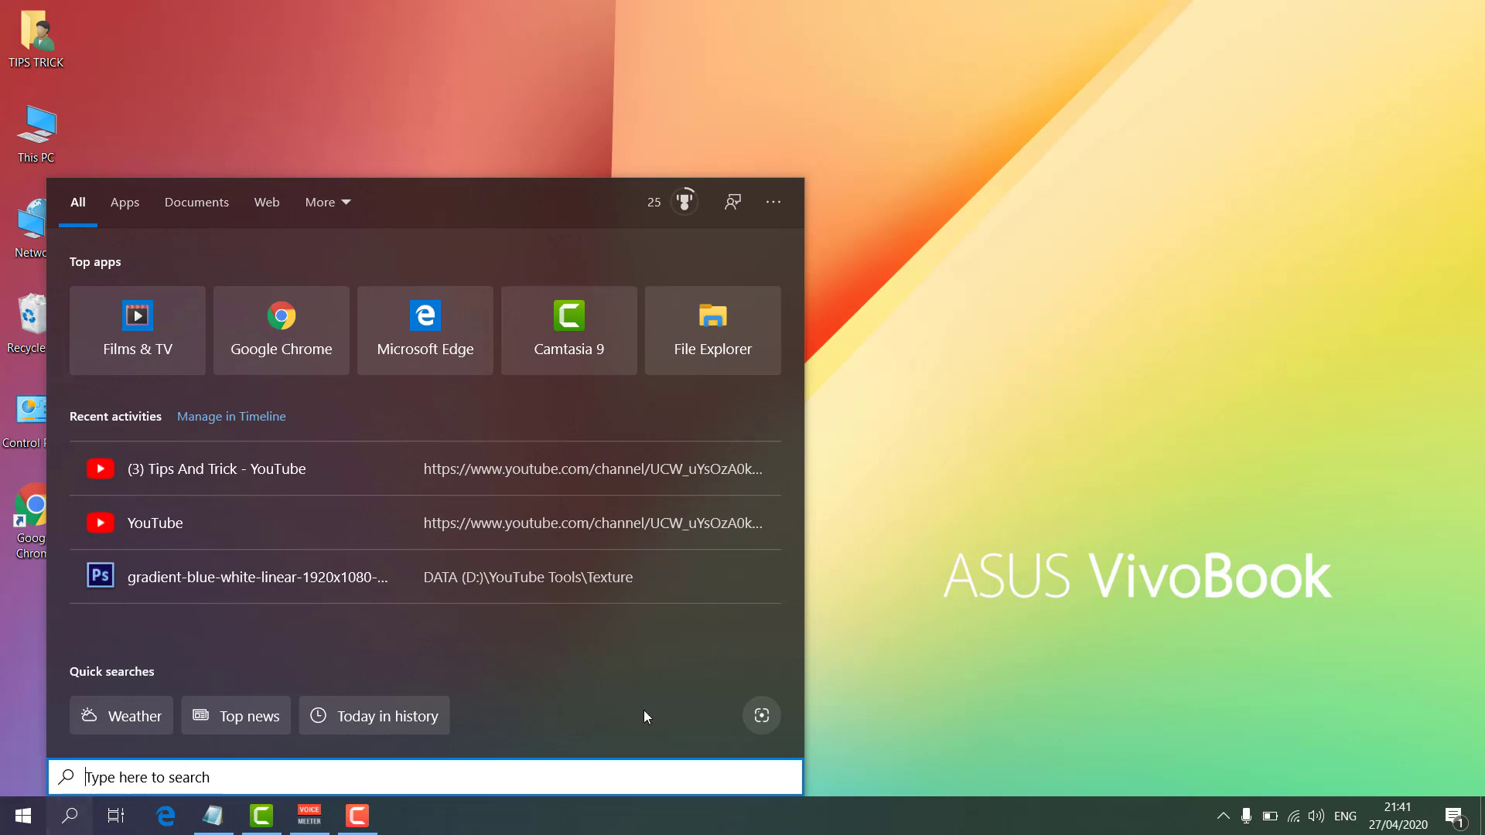
left_click(1118, 623)
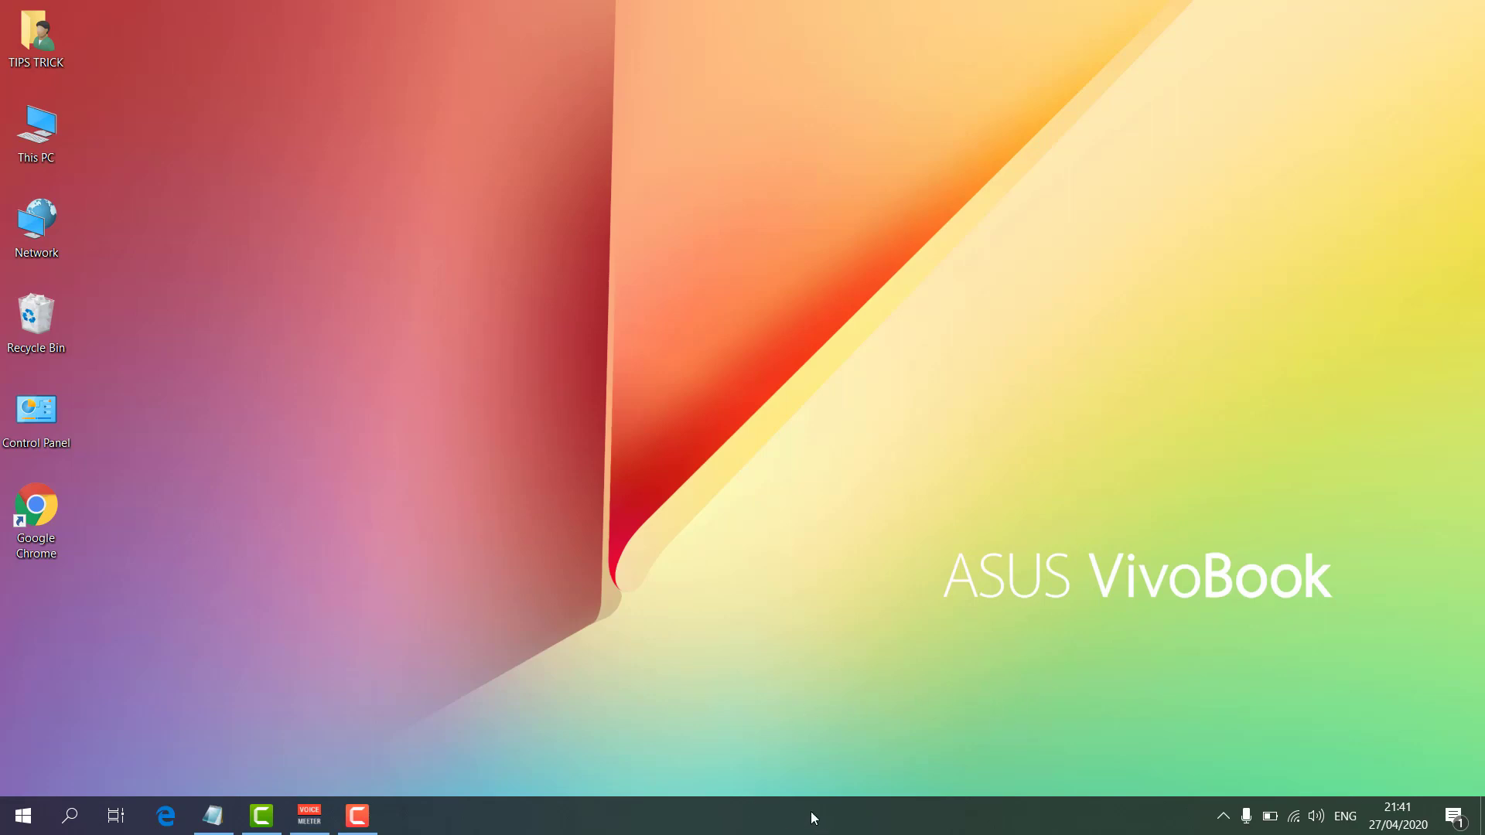
- Restart the Windows Explorer process from Task Manager and close Task Manager
right_click(860, 829)
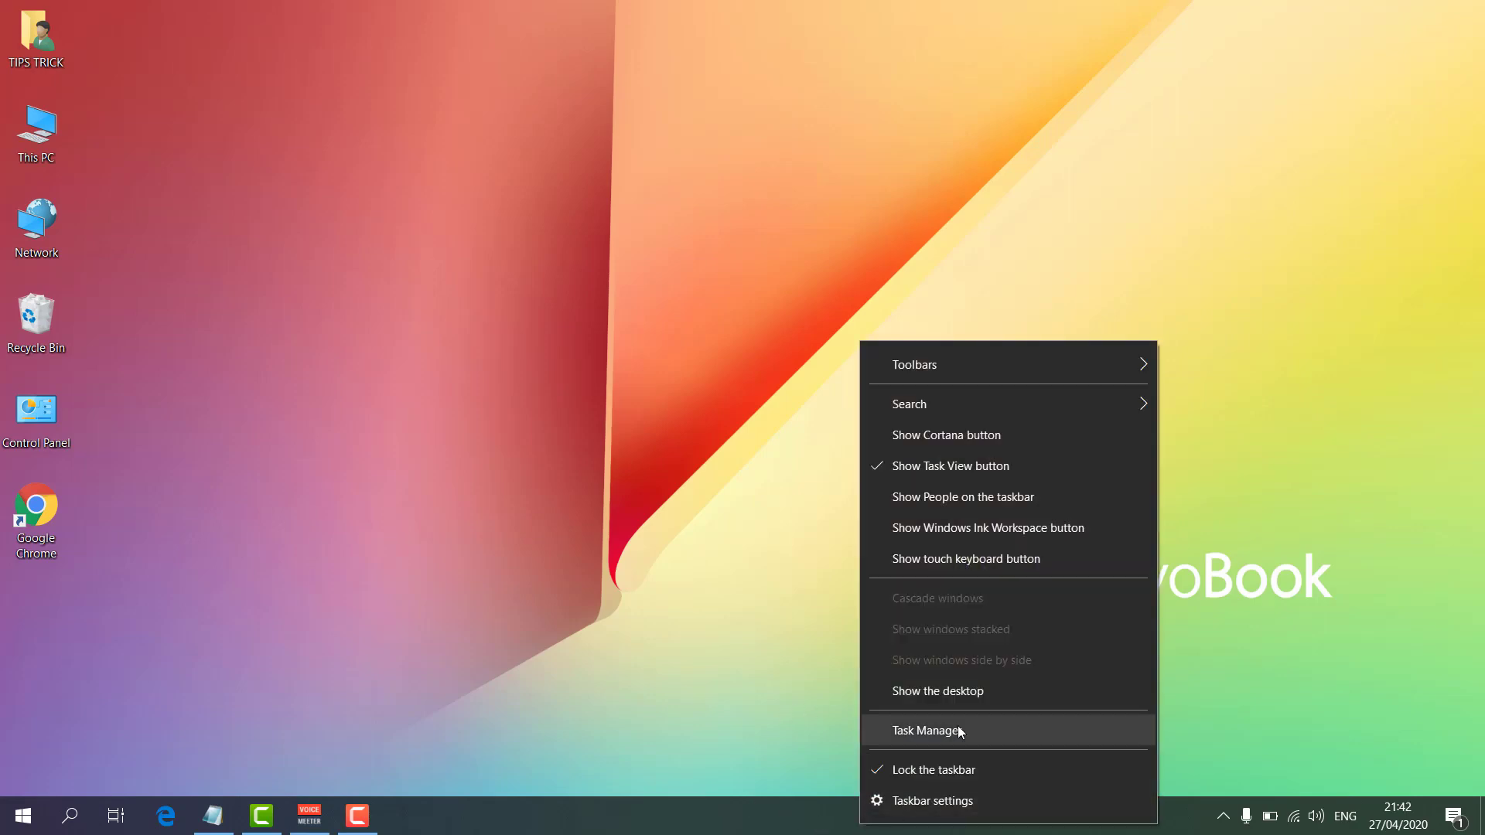
left_click(959, 731)
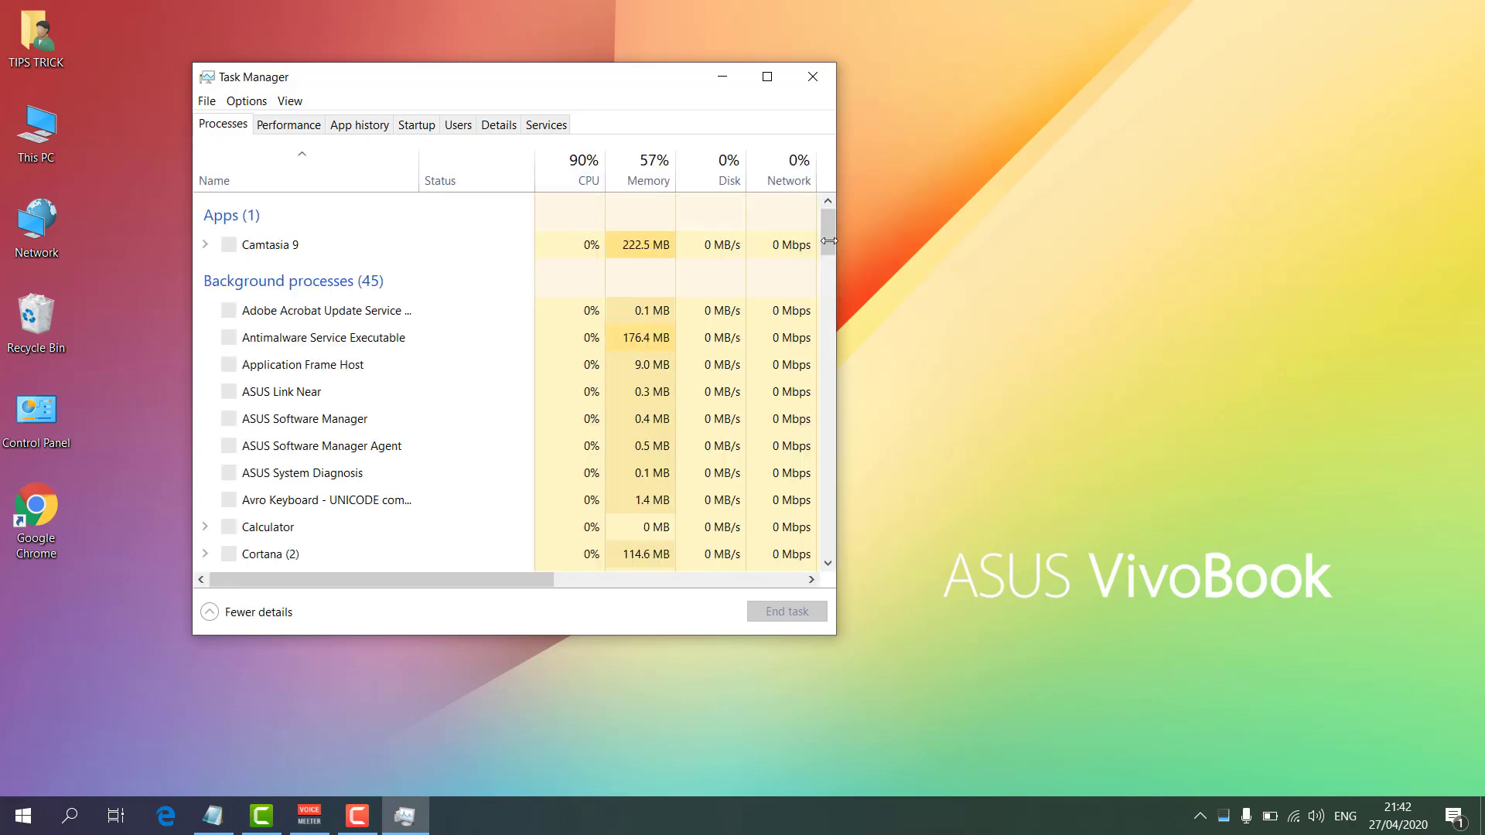
left_click_drag(829, 224, 835, 561)
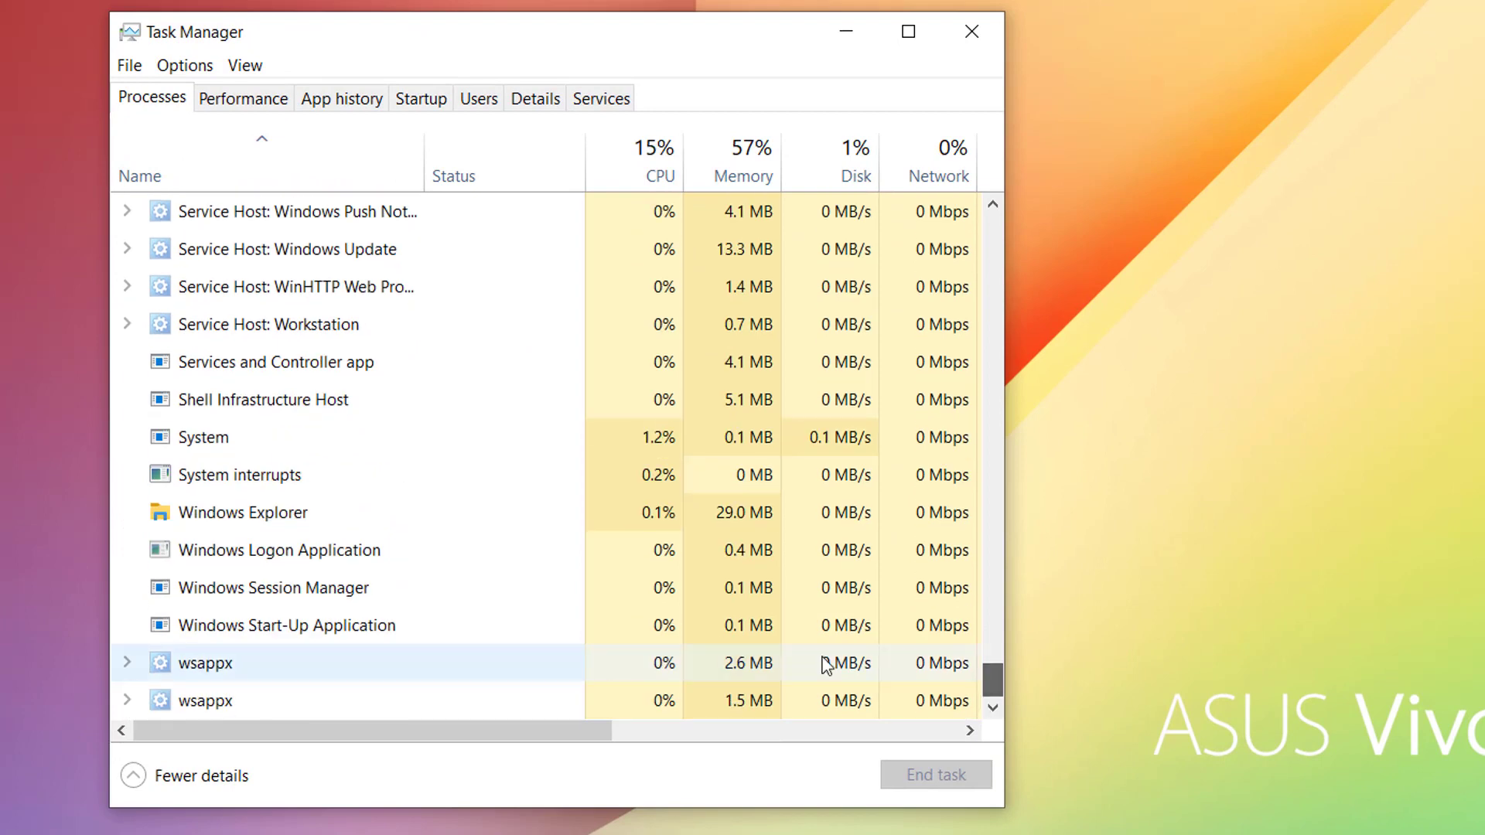
left_click(297, 513)
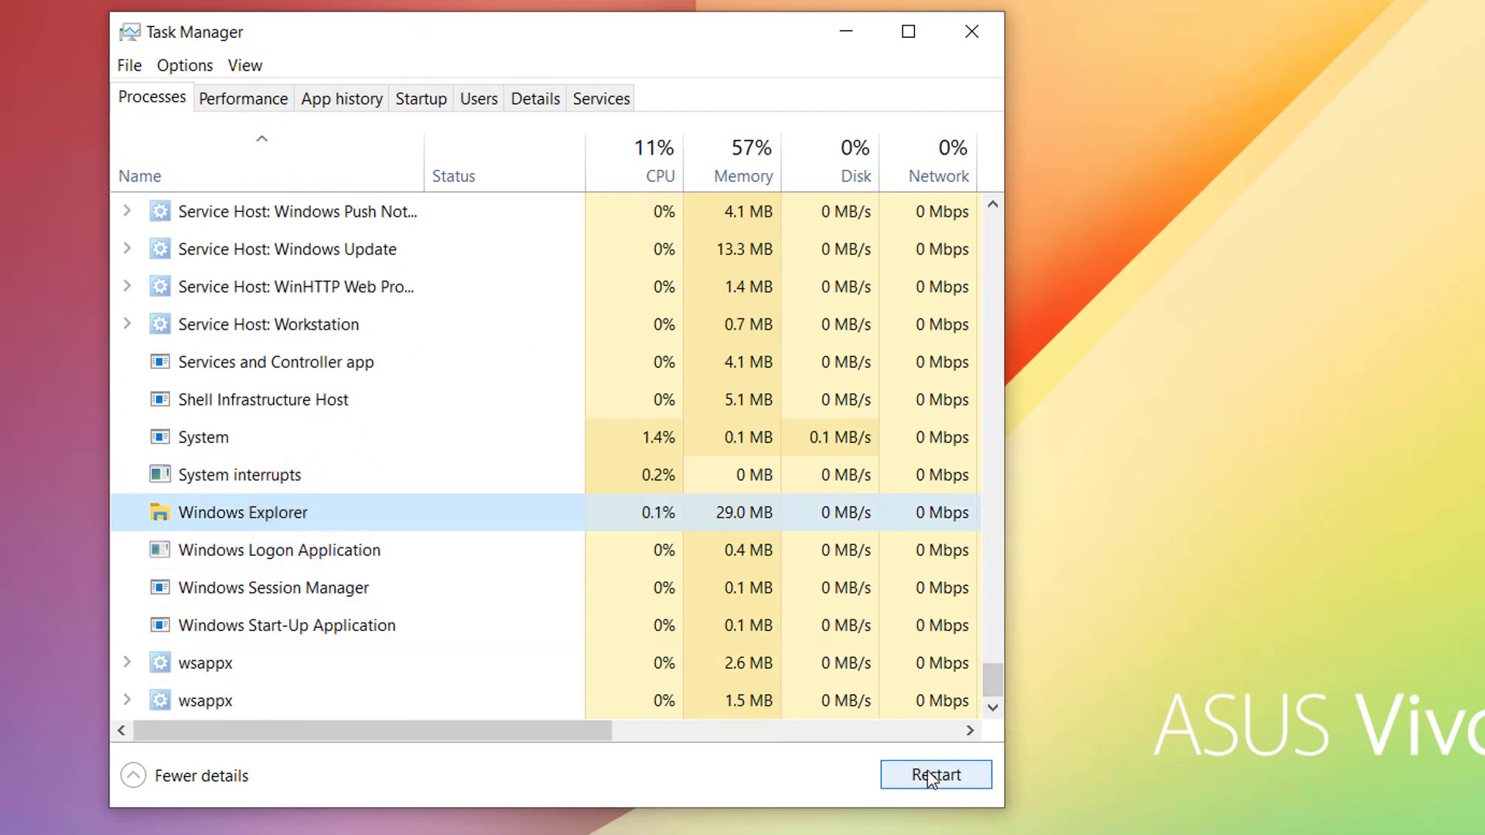
left_click(947, 788)
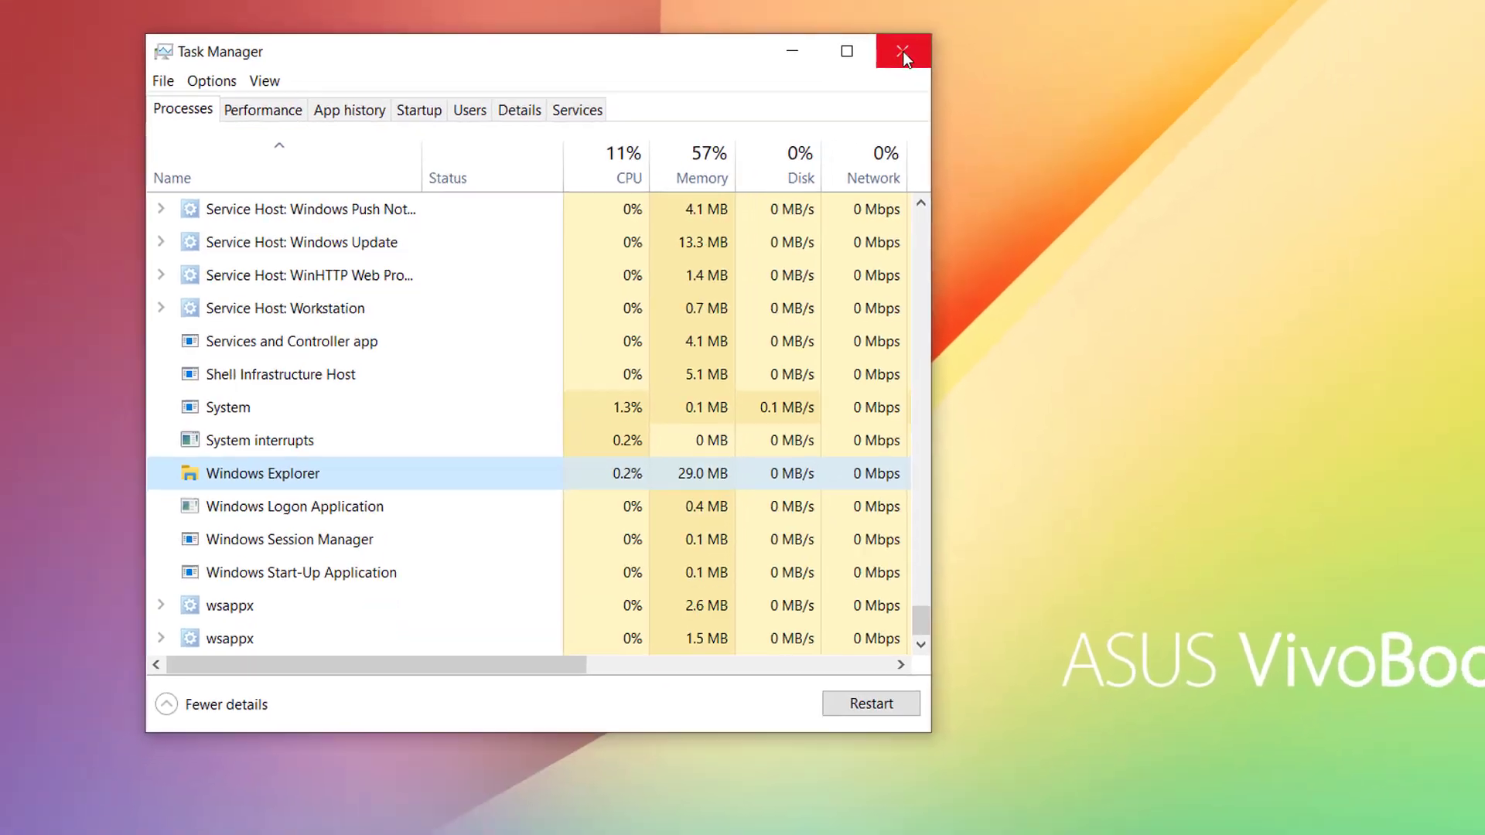
left_click(971, 31)
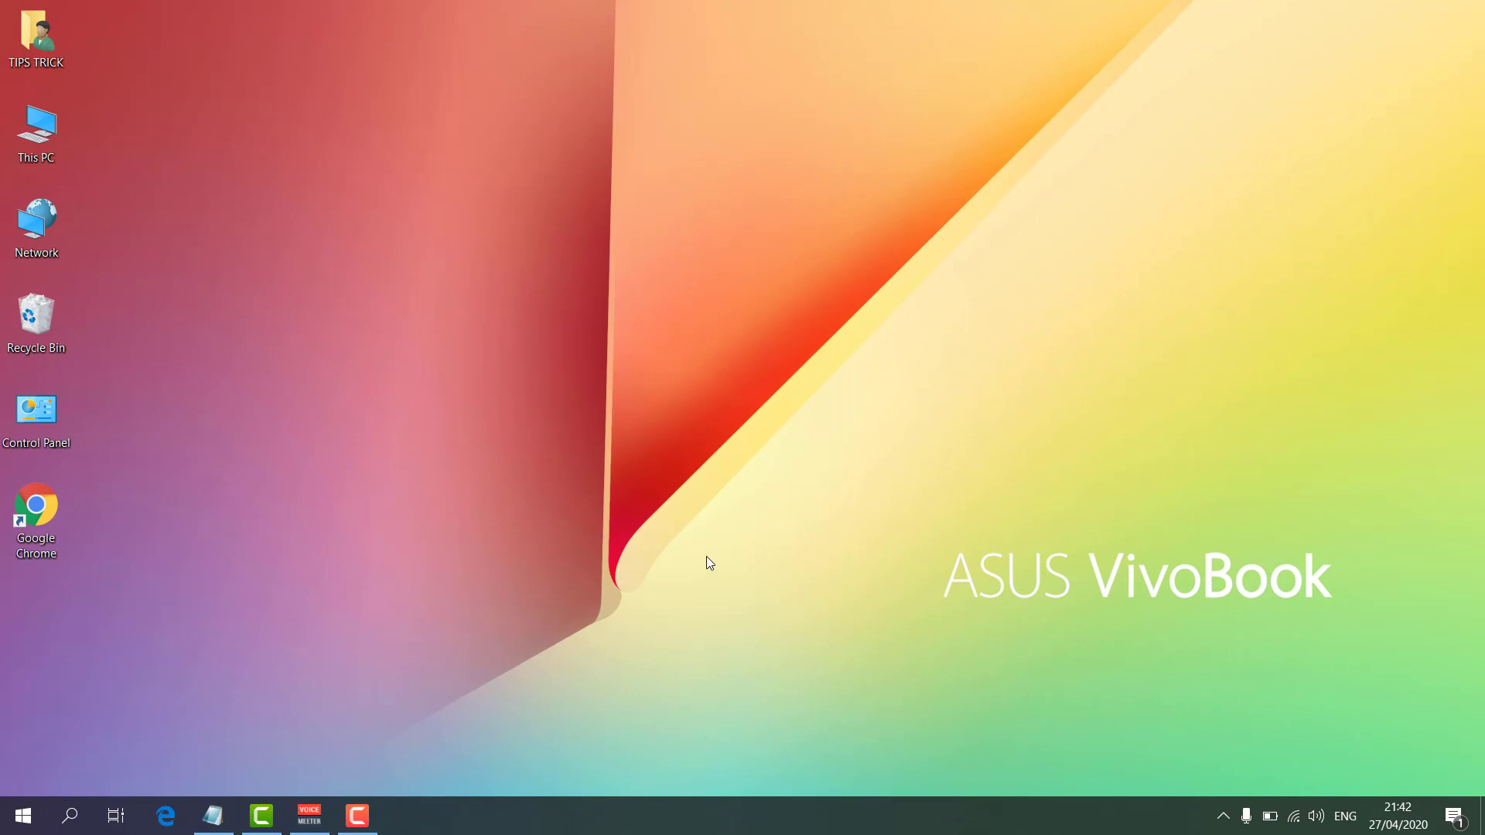
- Reopen Task Manager and show its list of services in a maximized window
right_click(762, 822)
left_click(856, 729)
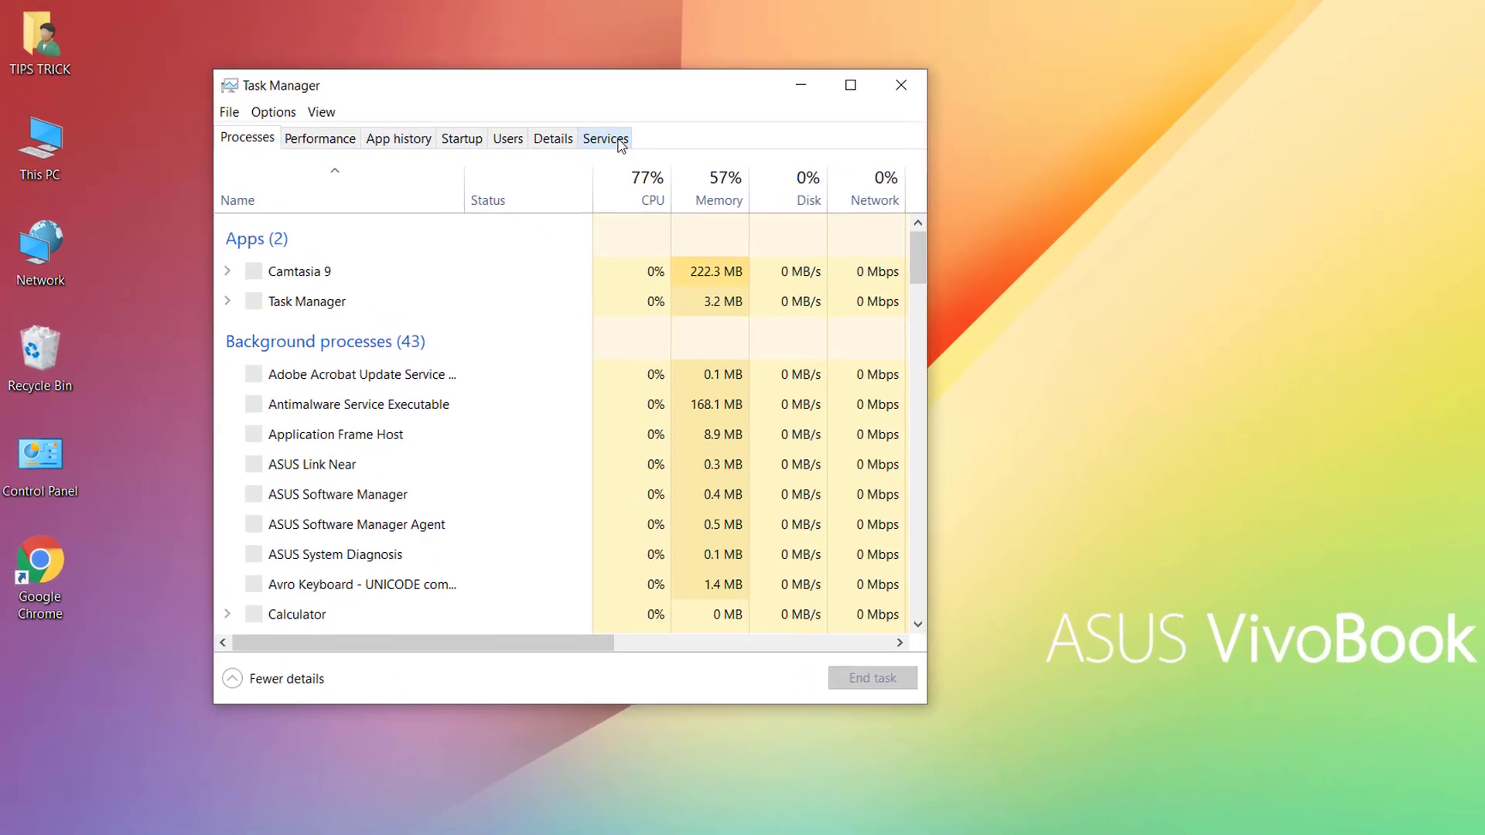
left_click(621, 142)
left_click(850, 85)
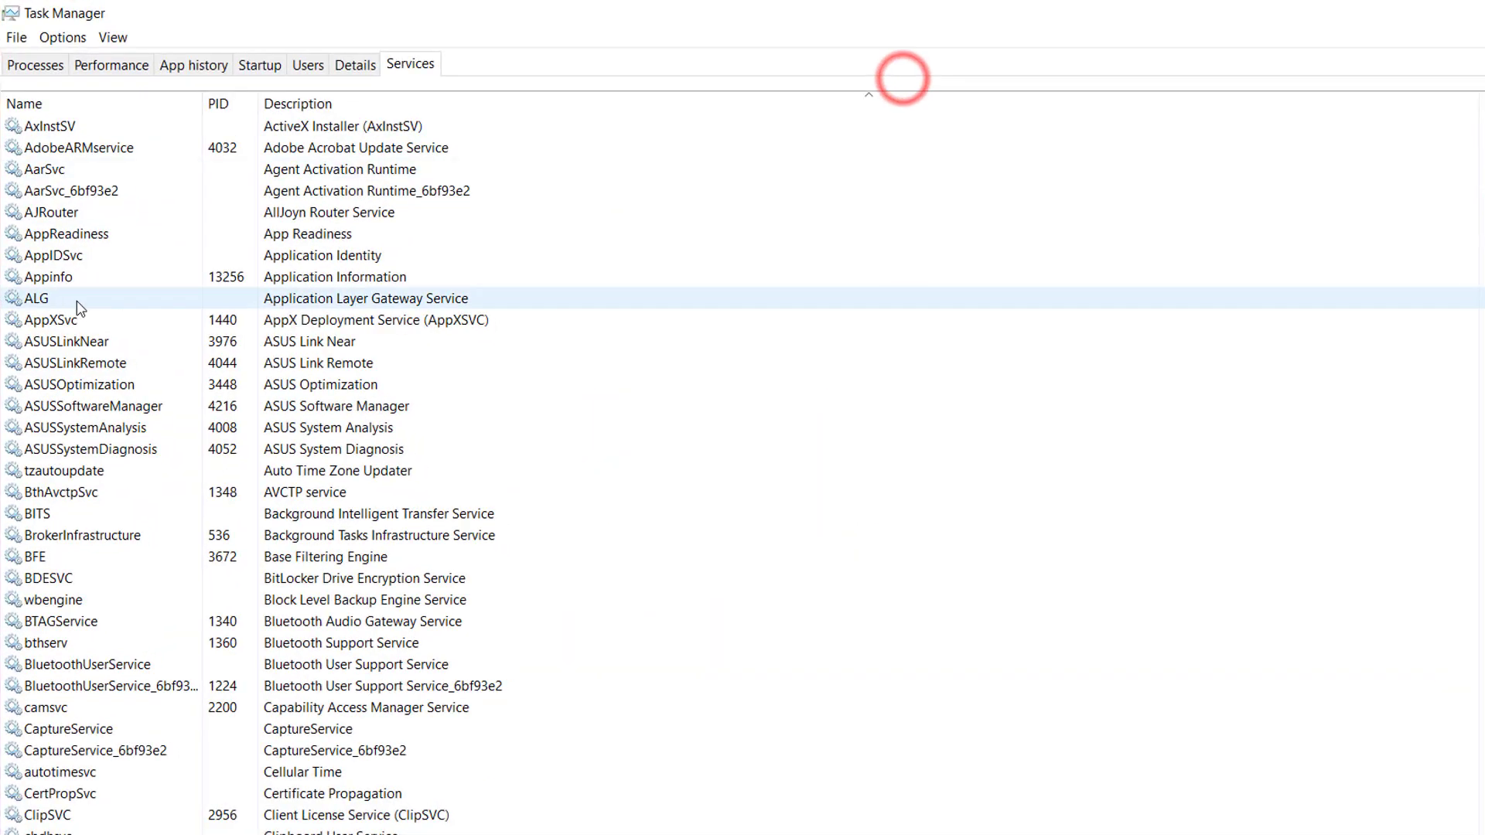
- Browse Task Manager's service list and open the full Services console from one of its entries
left_click(117, 555)
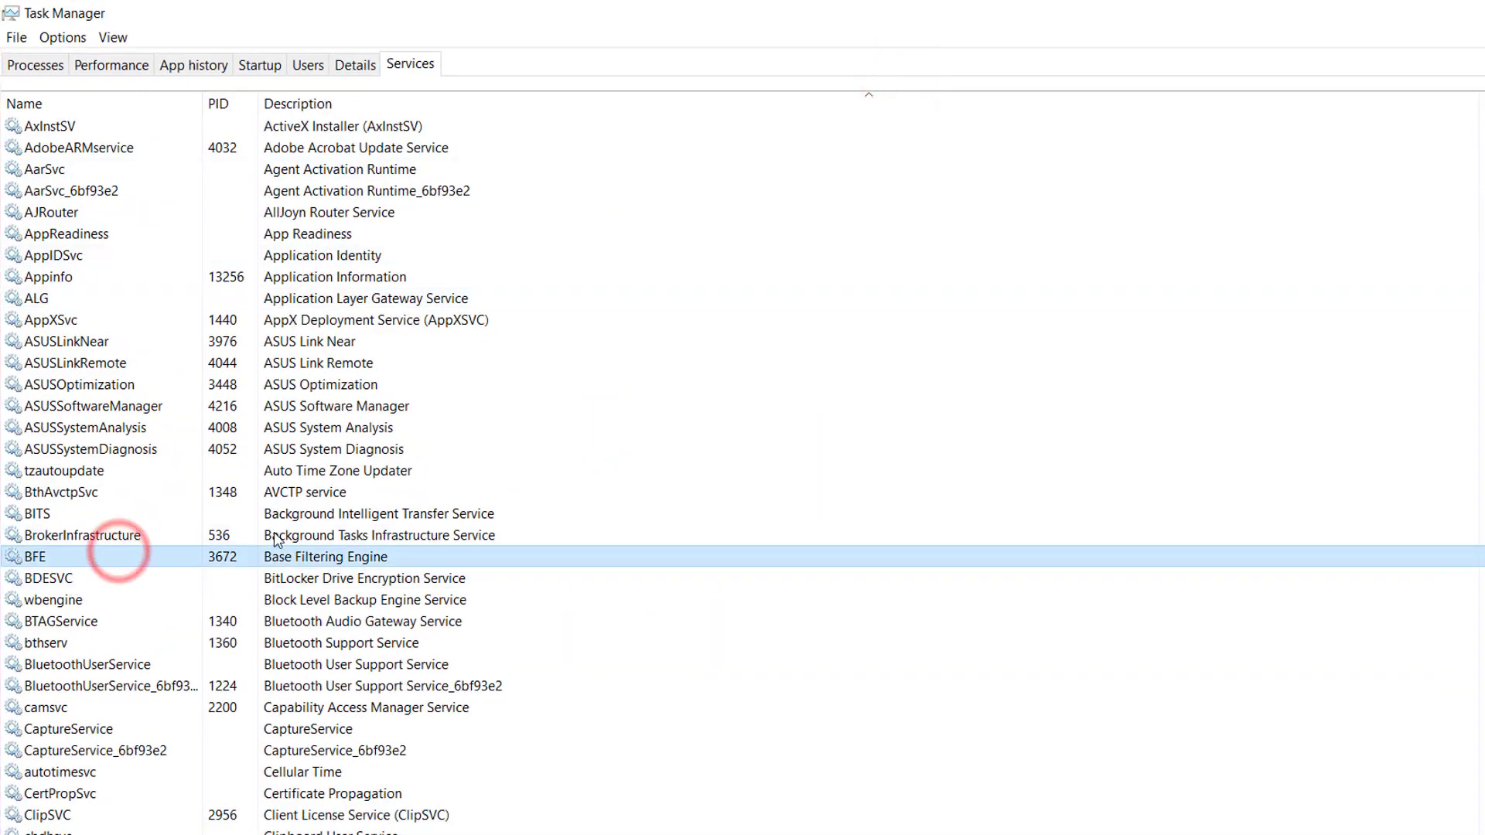
scroll(431, 583, "down", 2)
scroll(460, 590, "down", 2)
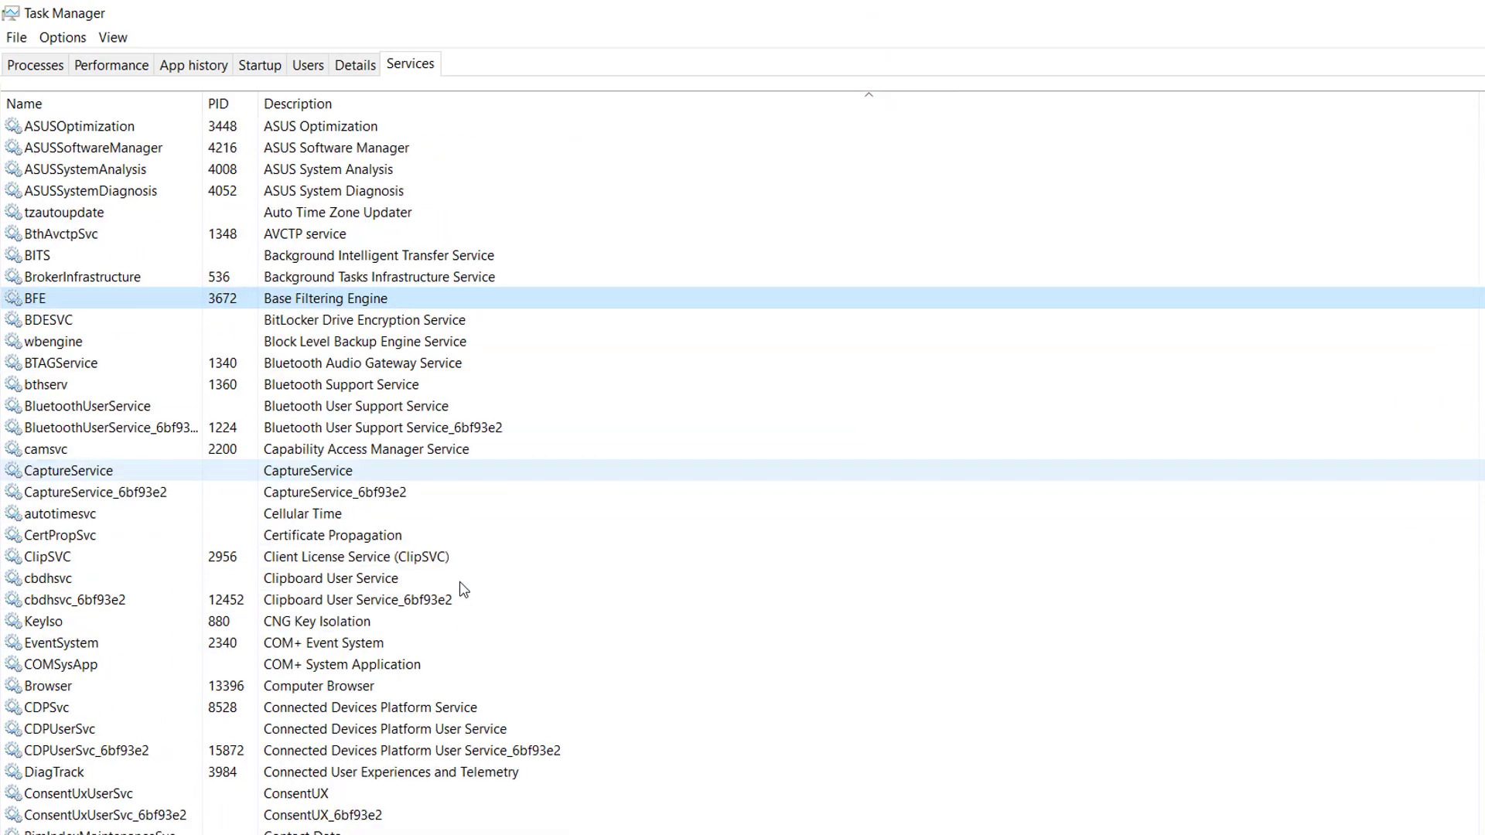
left_click(302, 341)
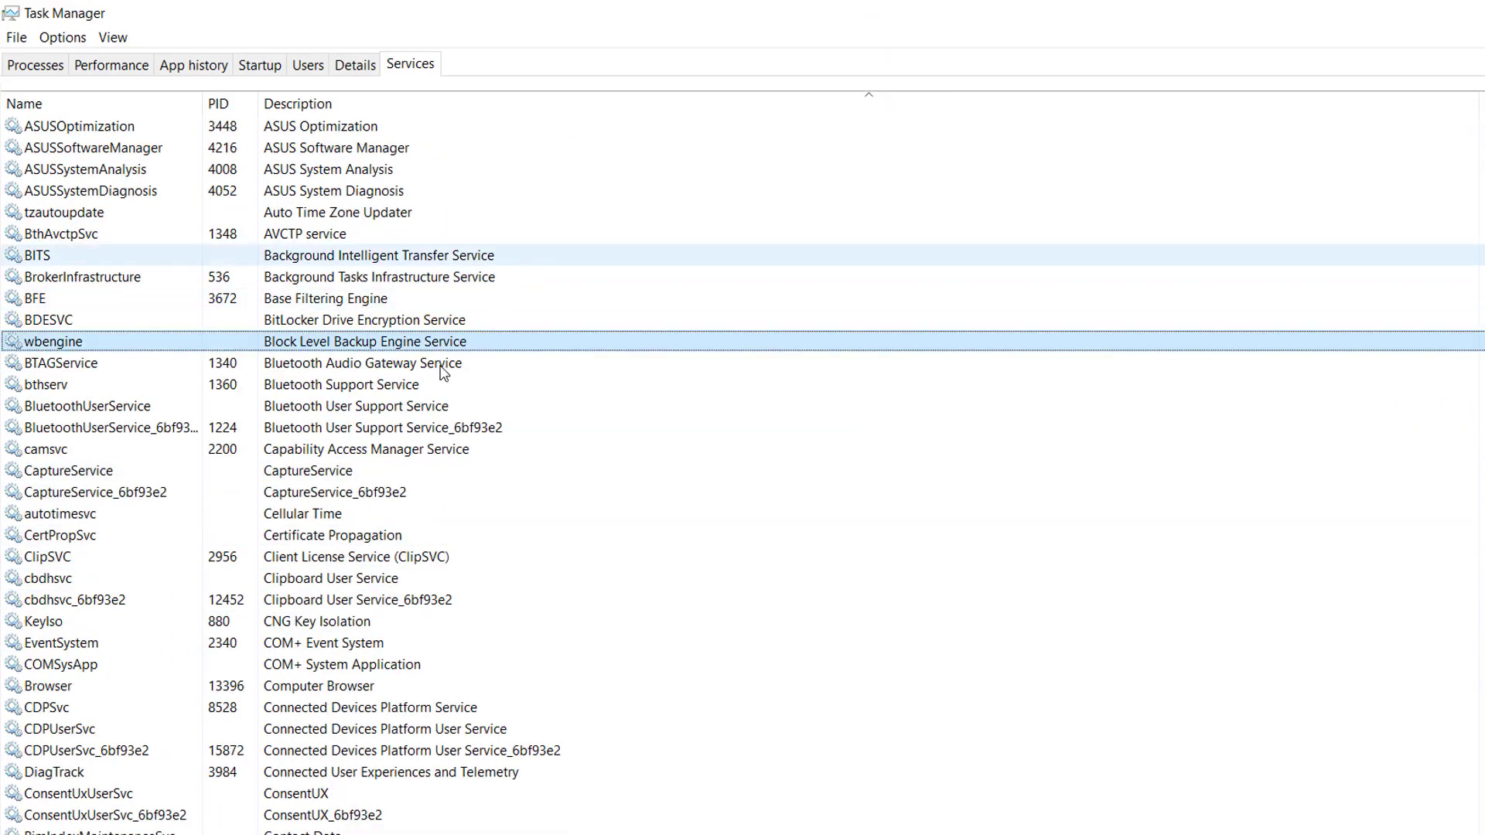
scroll(367, 380, "down", 4)
scroll(367, 381, "down", 6)
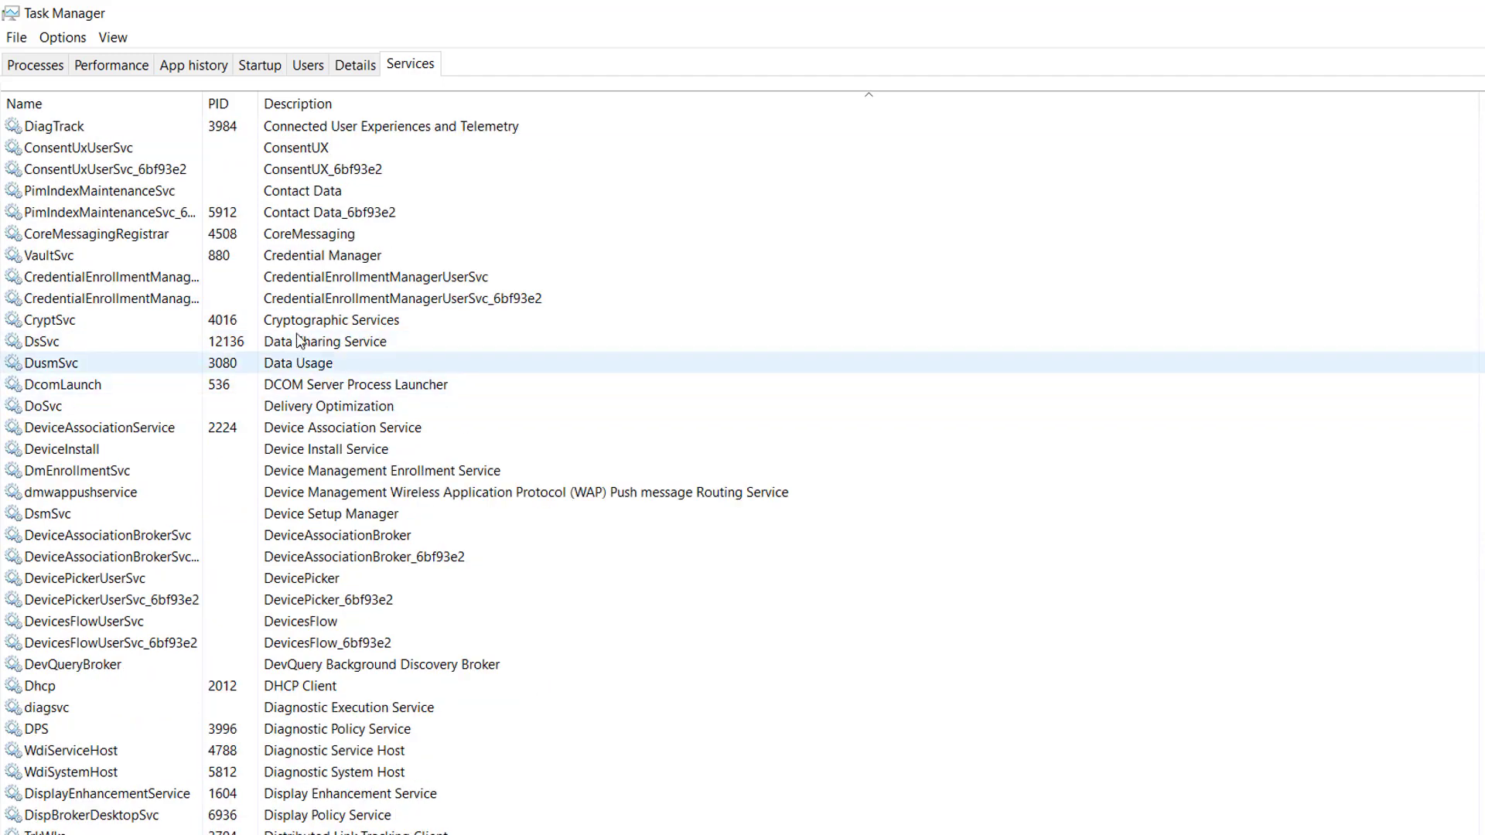
right_click(105, 294)
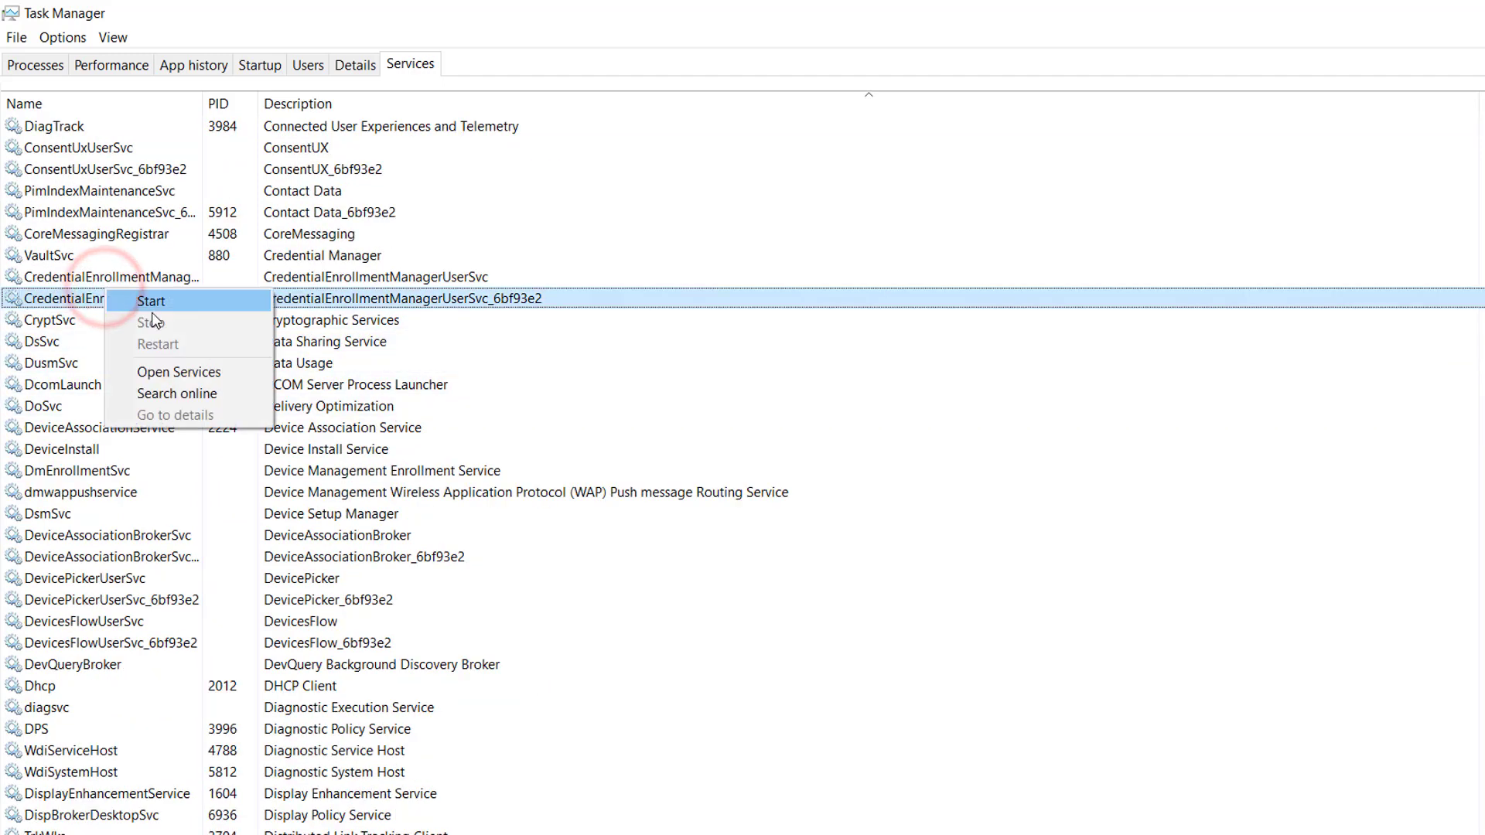
left_click(198, 373)
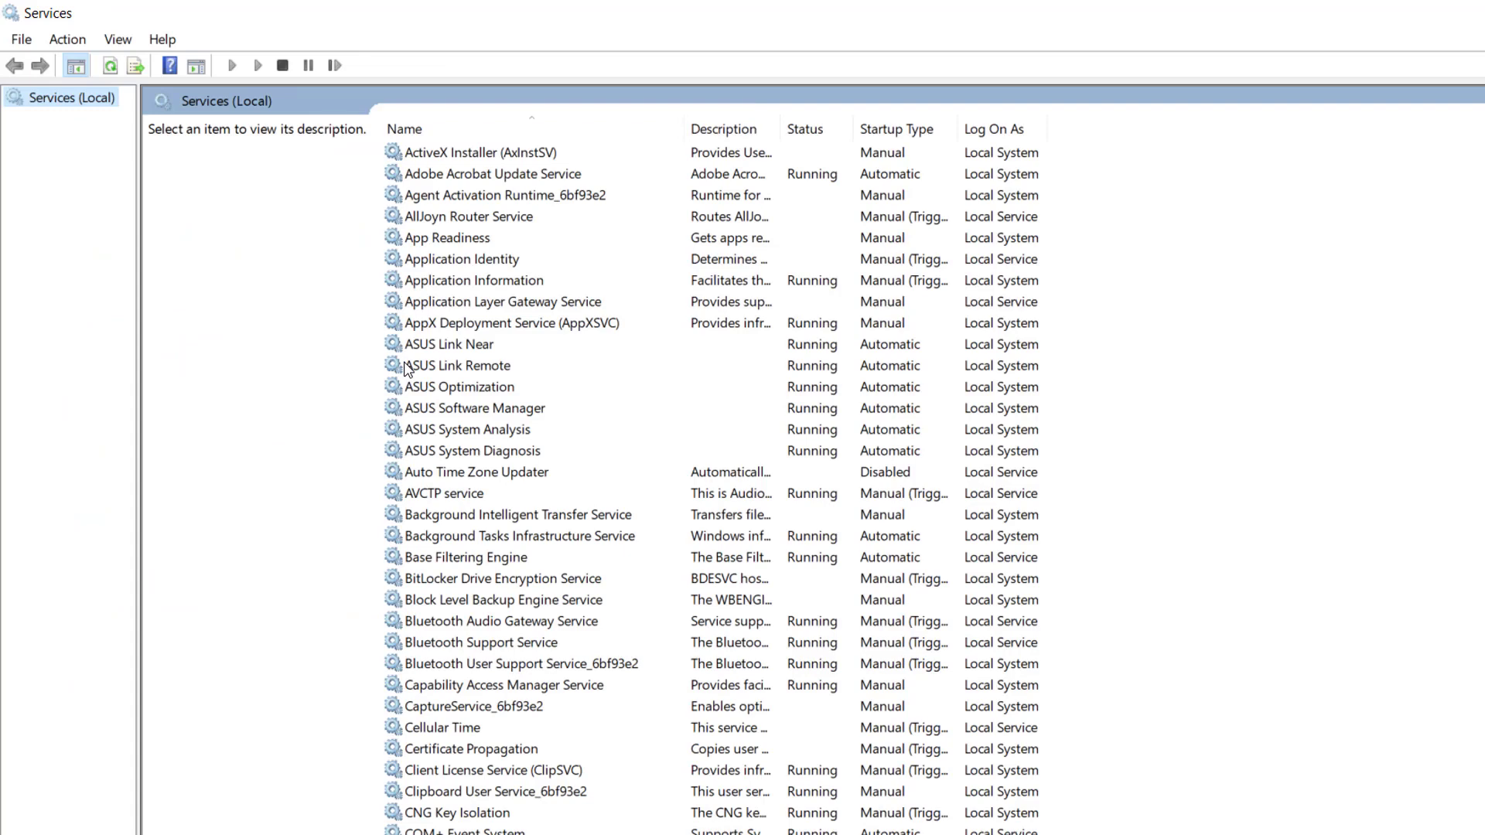
- Find the Windows Search service in the Services console and open its properties
left_click(493, 410)
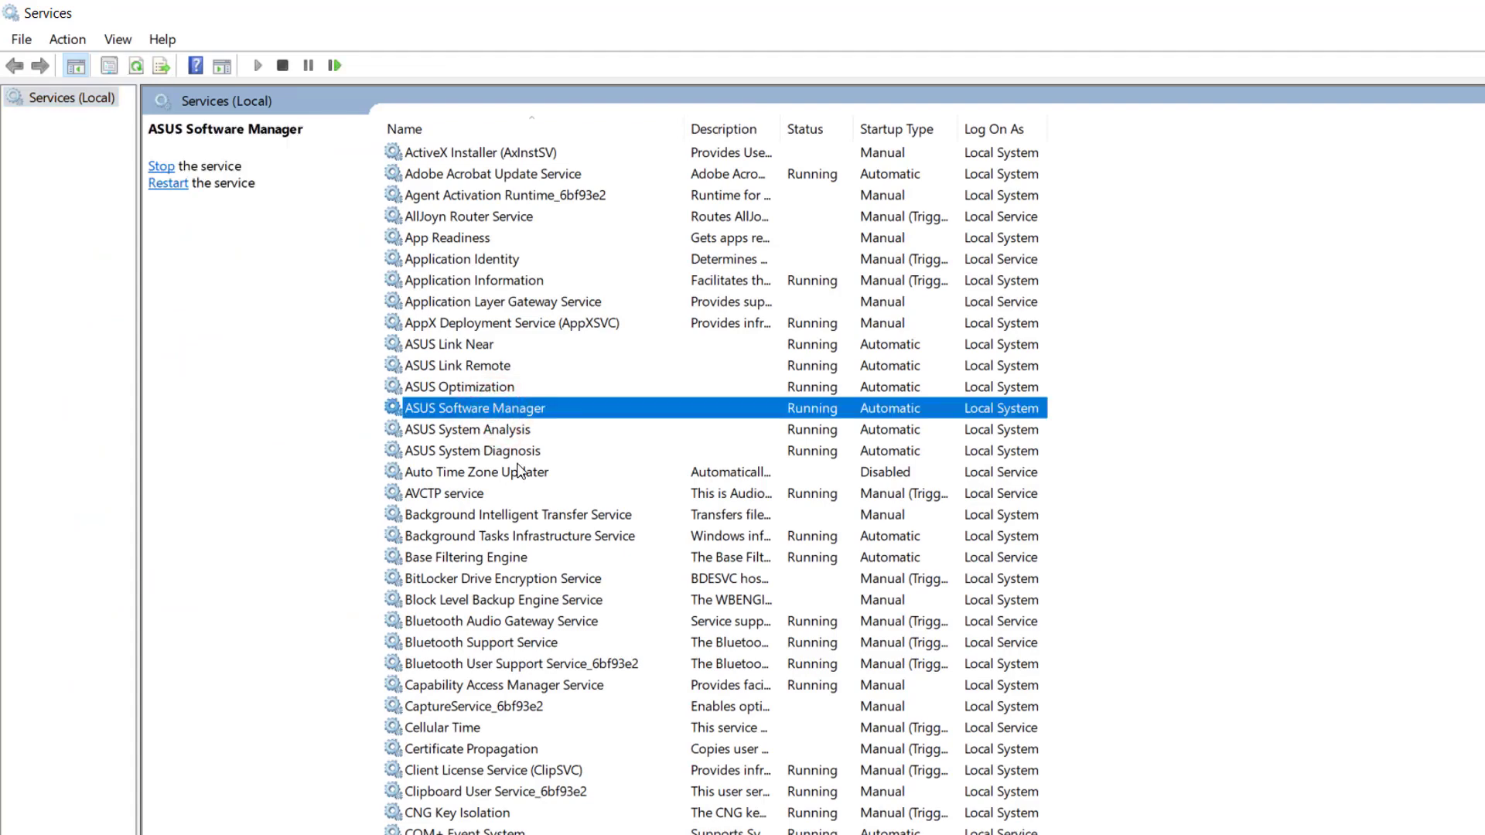
key("w")
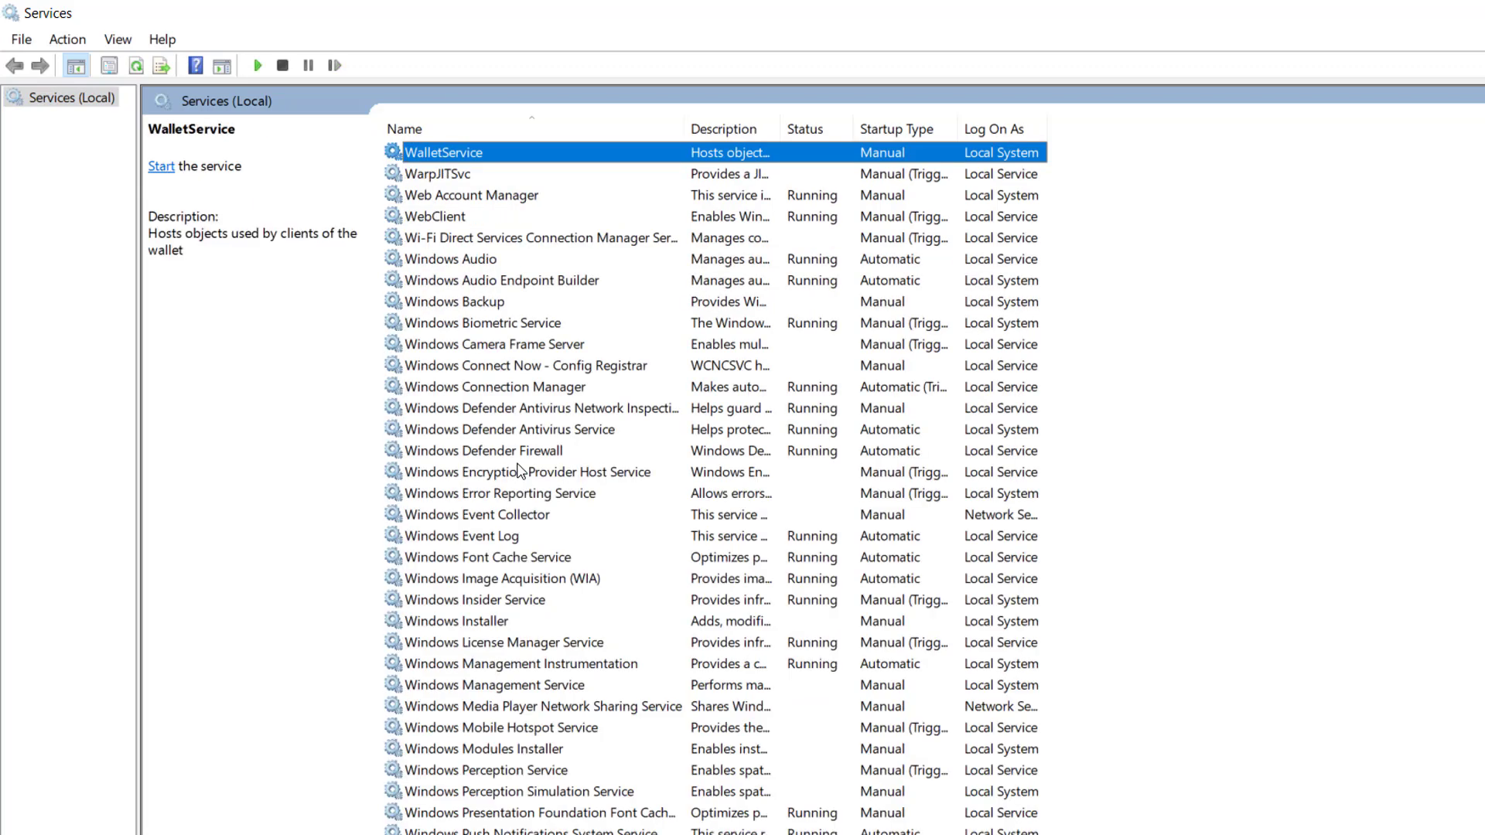
scroll(565, 522, "down", 7)
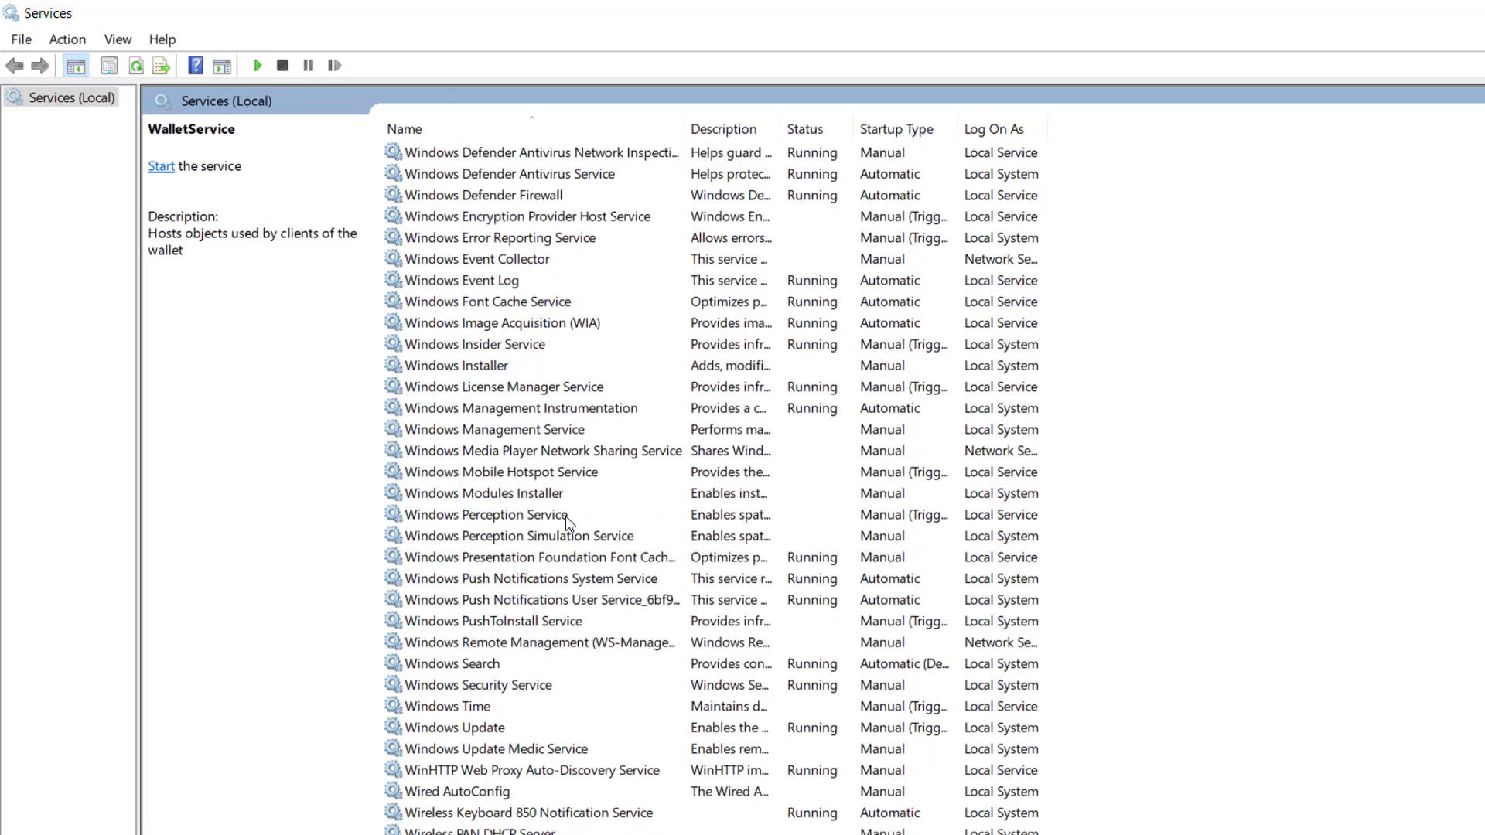
left_click(468, 495)
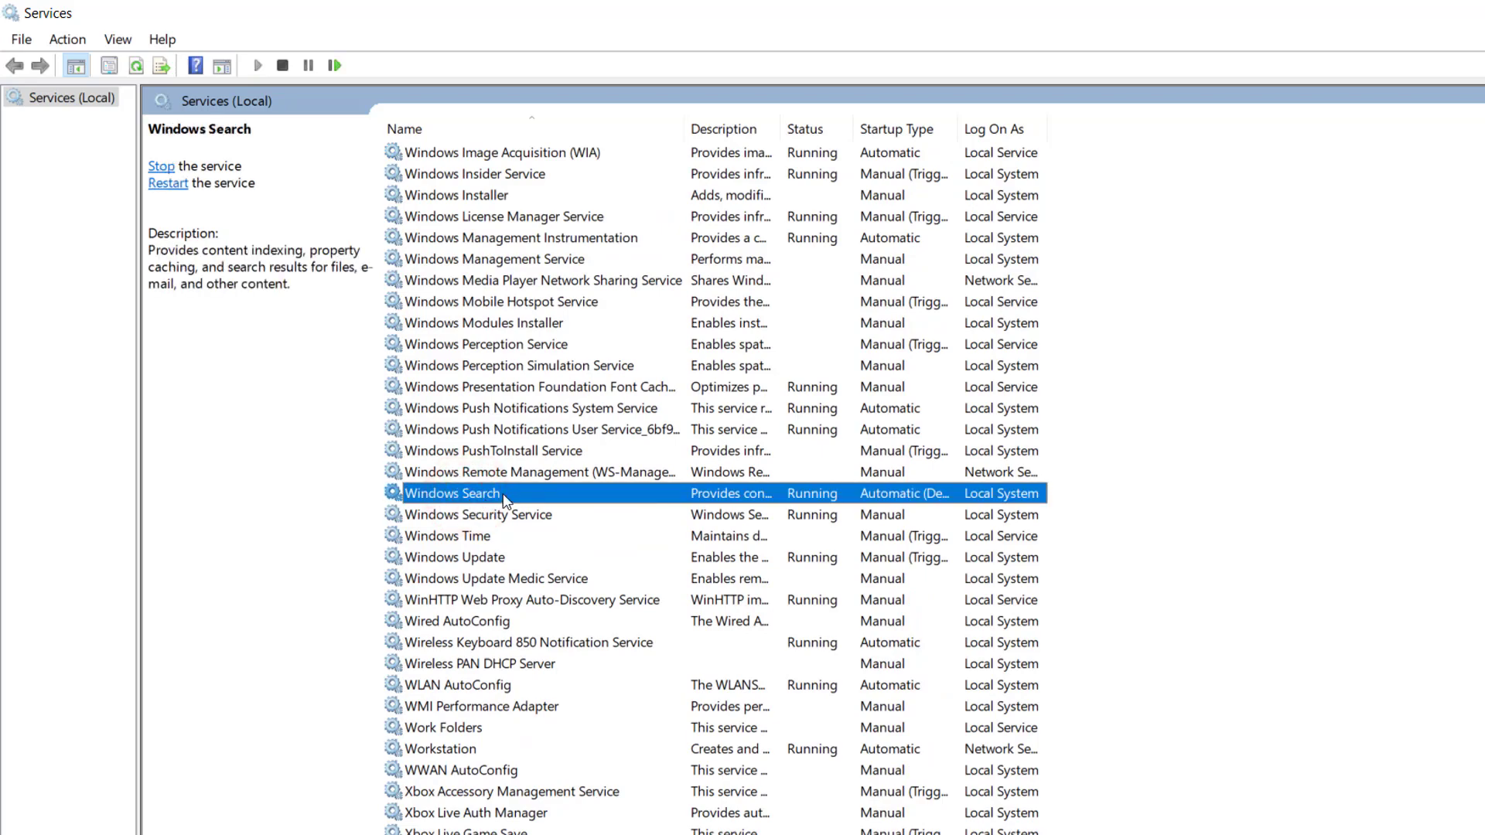
double_click(469, 498)
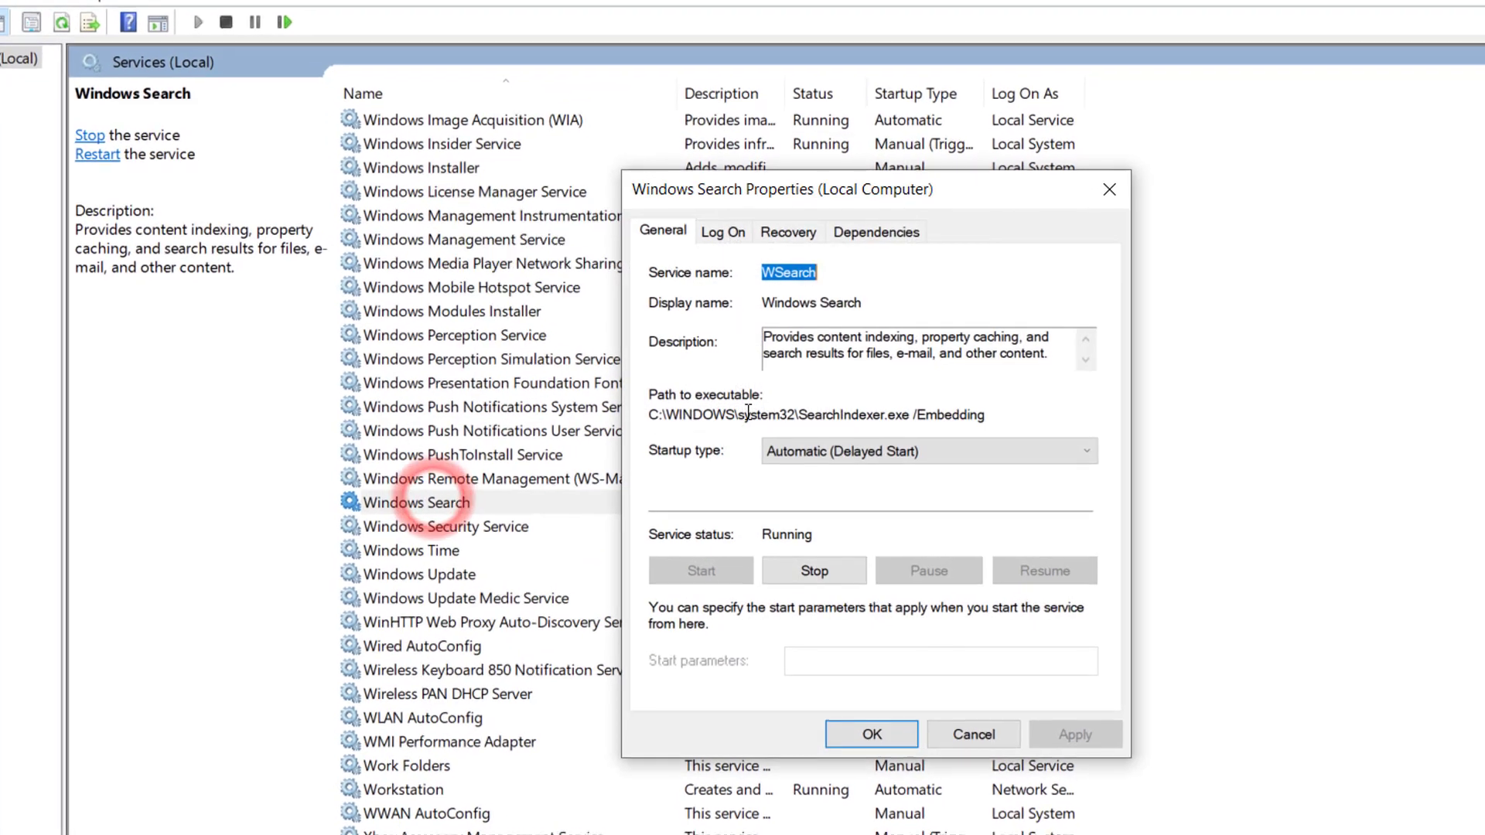
- Try the Automatic startup type for the Windows Search service, cancel the change, and close Services and Task Manager
left_click(834, 452)
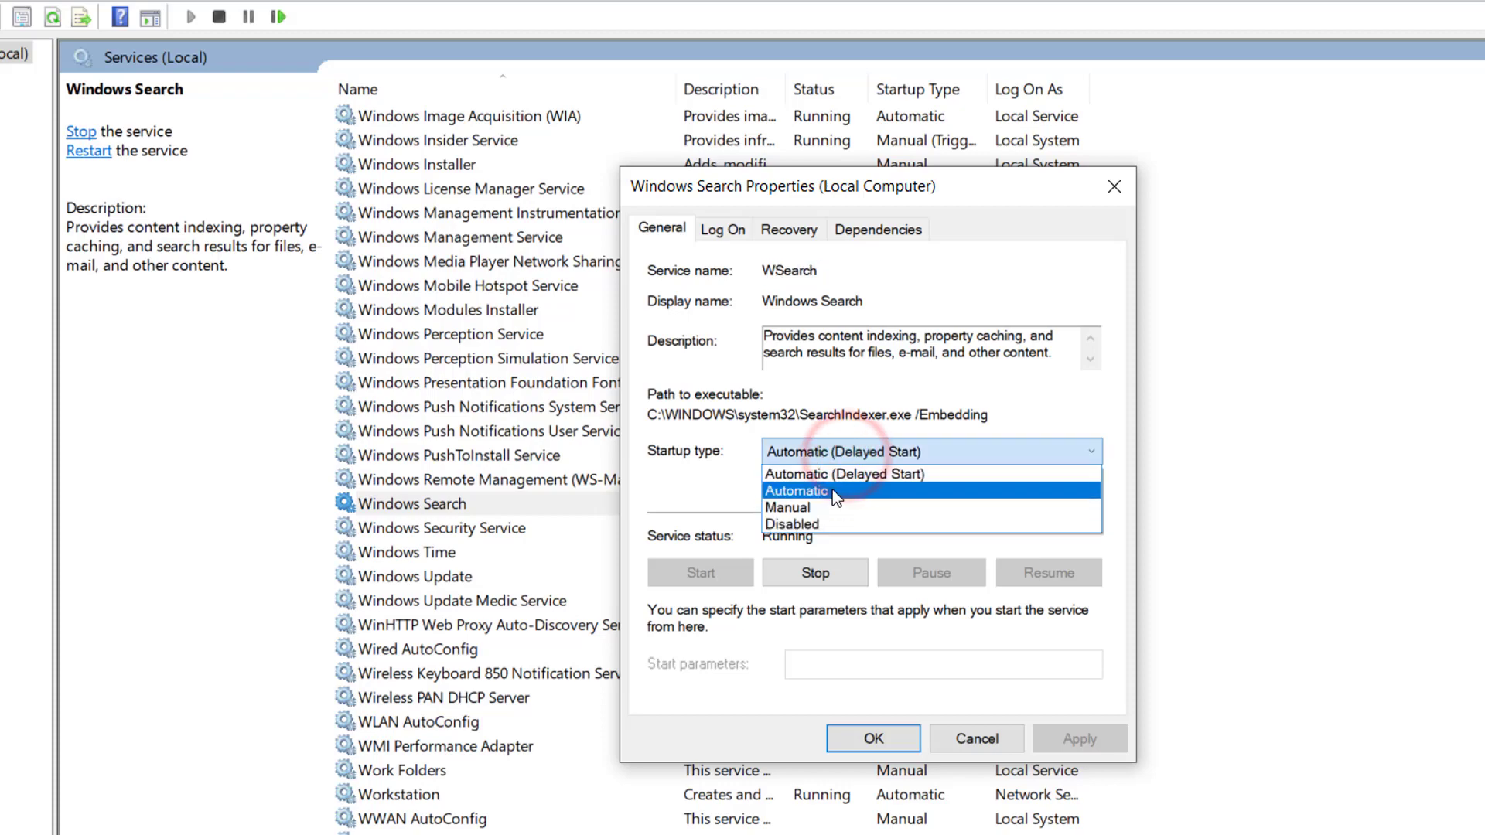
left_click(833, 489)
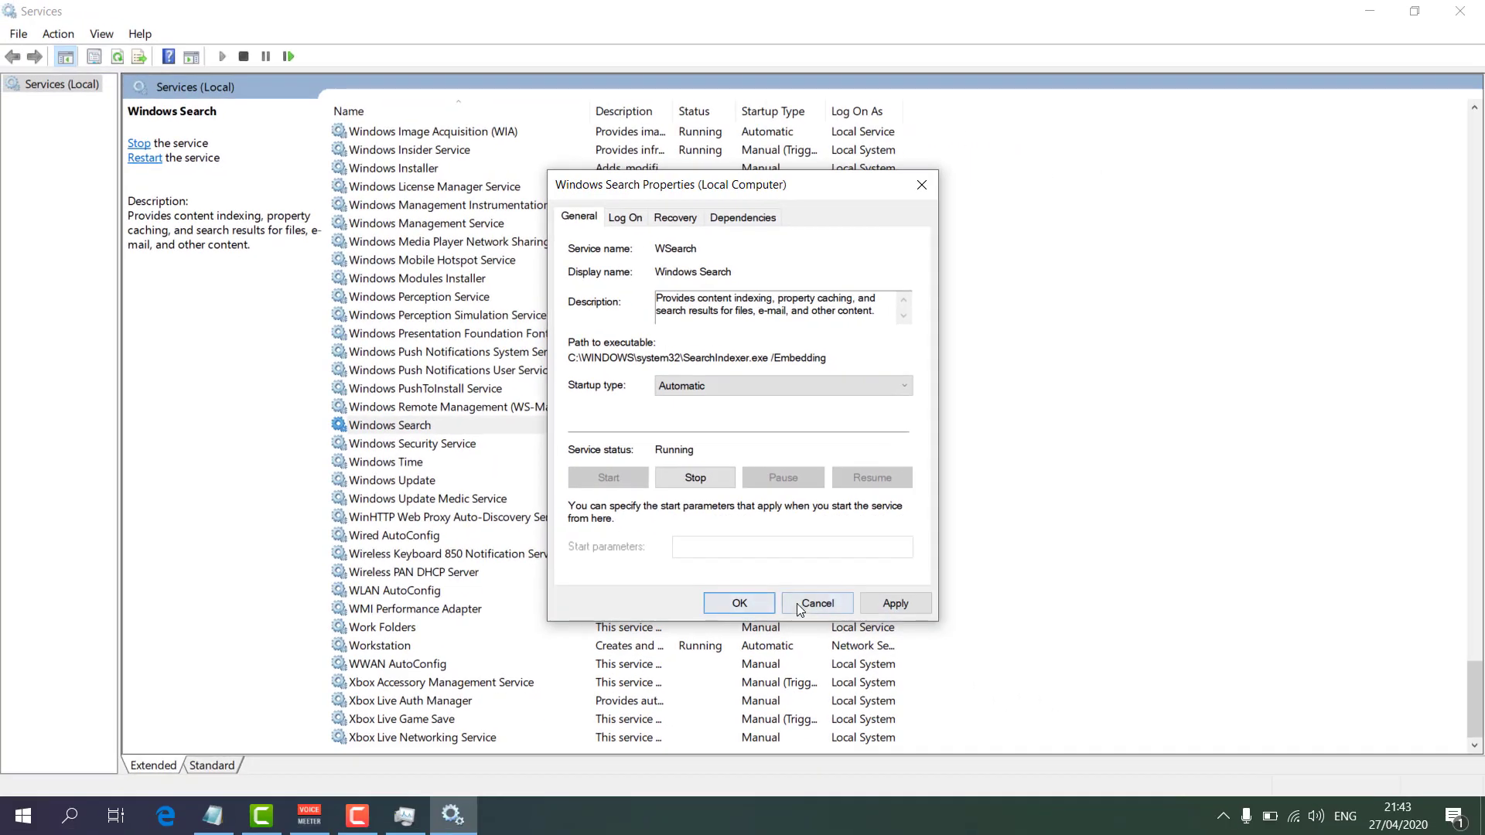
left_click(797, 603)
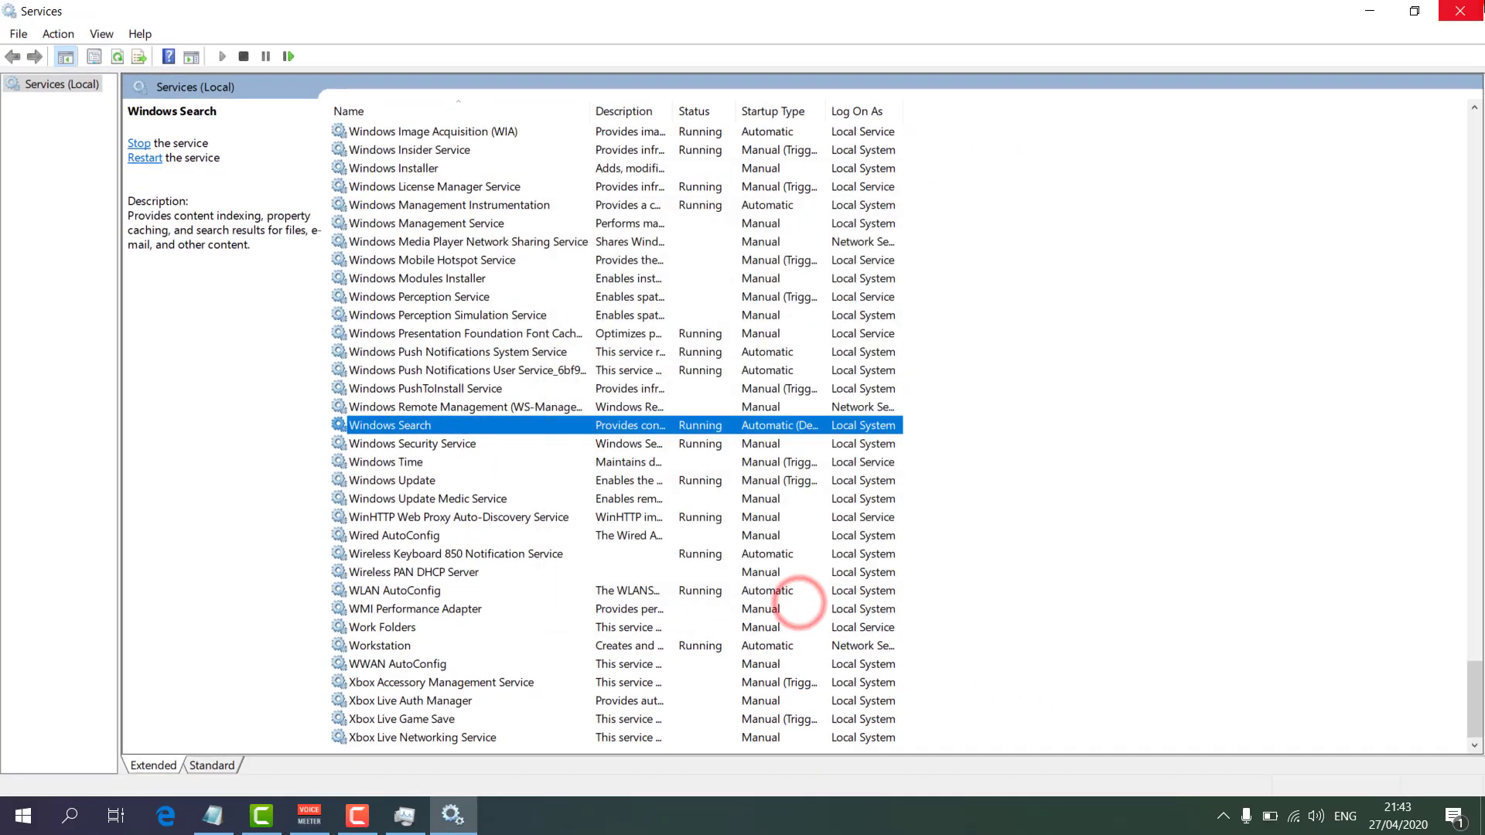
left_click(1462, 11)
left_click(1462, 11)
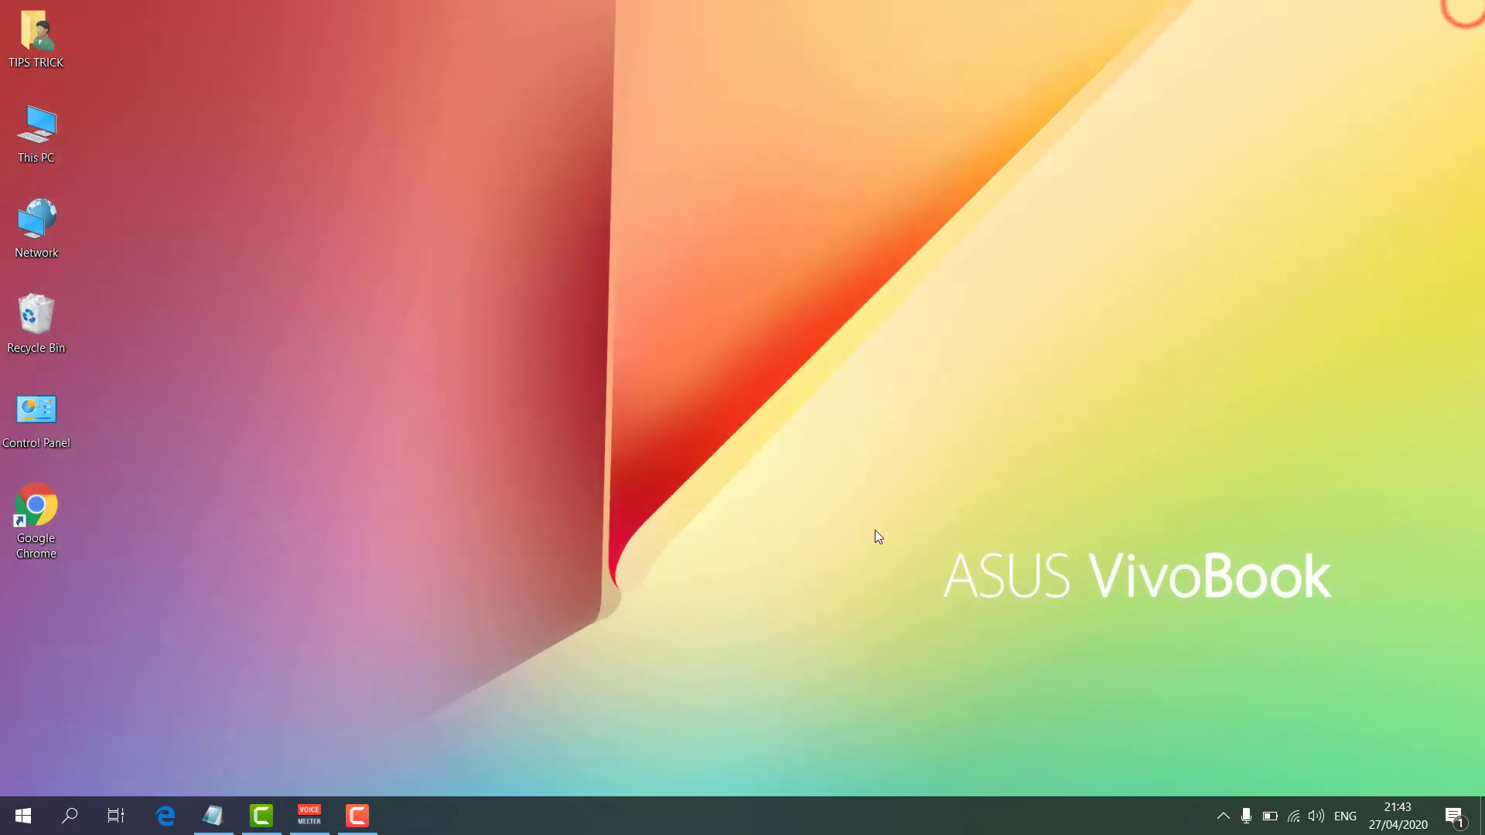
- Open the taskbar search panel to check whether search works
left_click(69, 815)
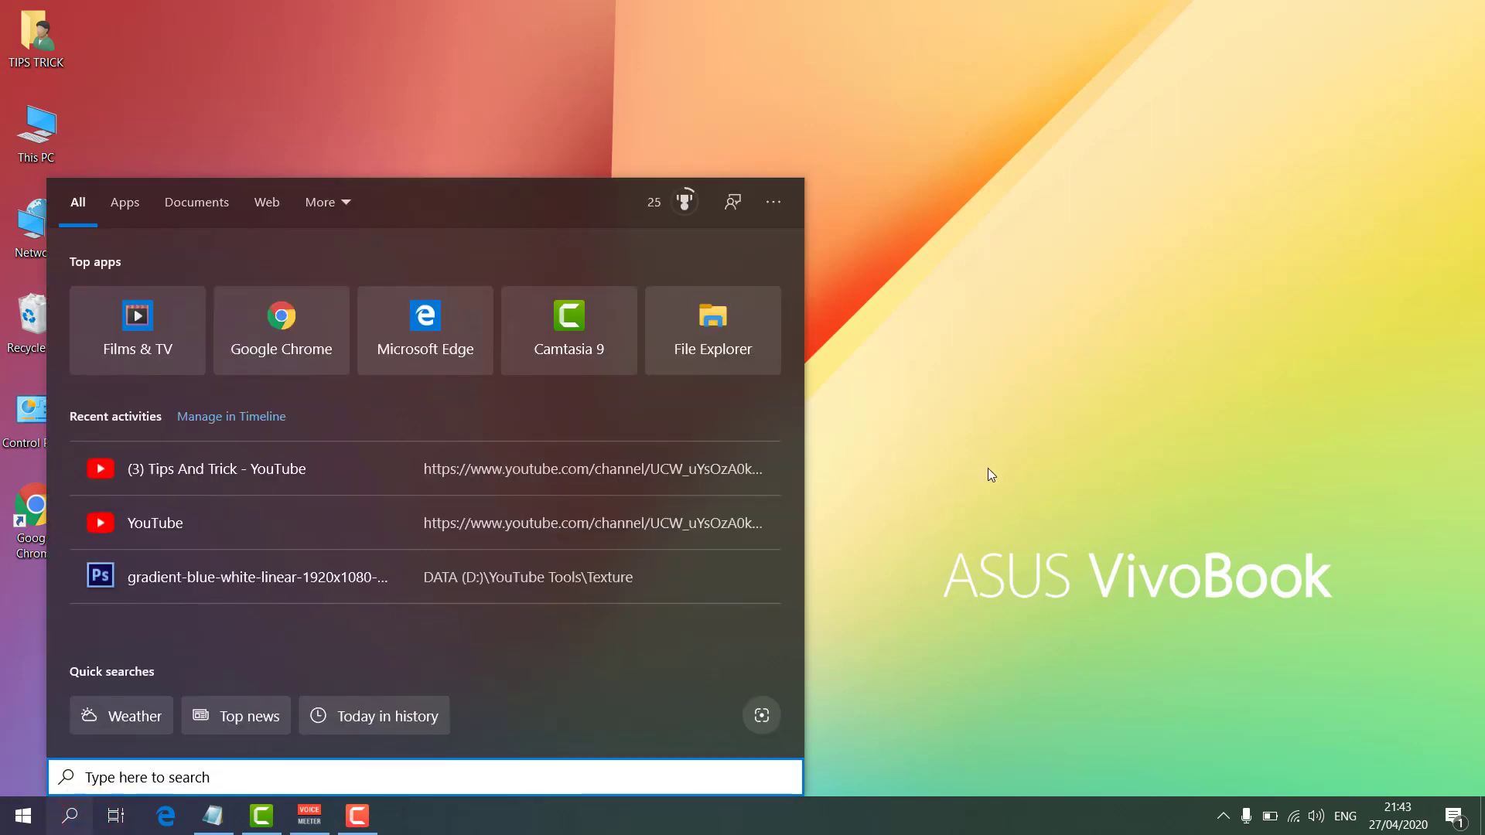
- Dismiss the search panel, open Control Panel, and switch its view to Category and back to Large icons
left_click(989, 482)
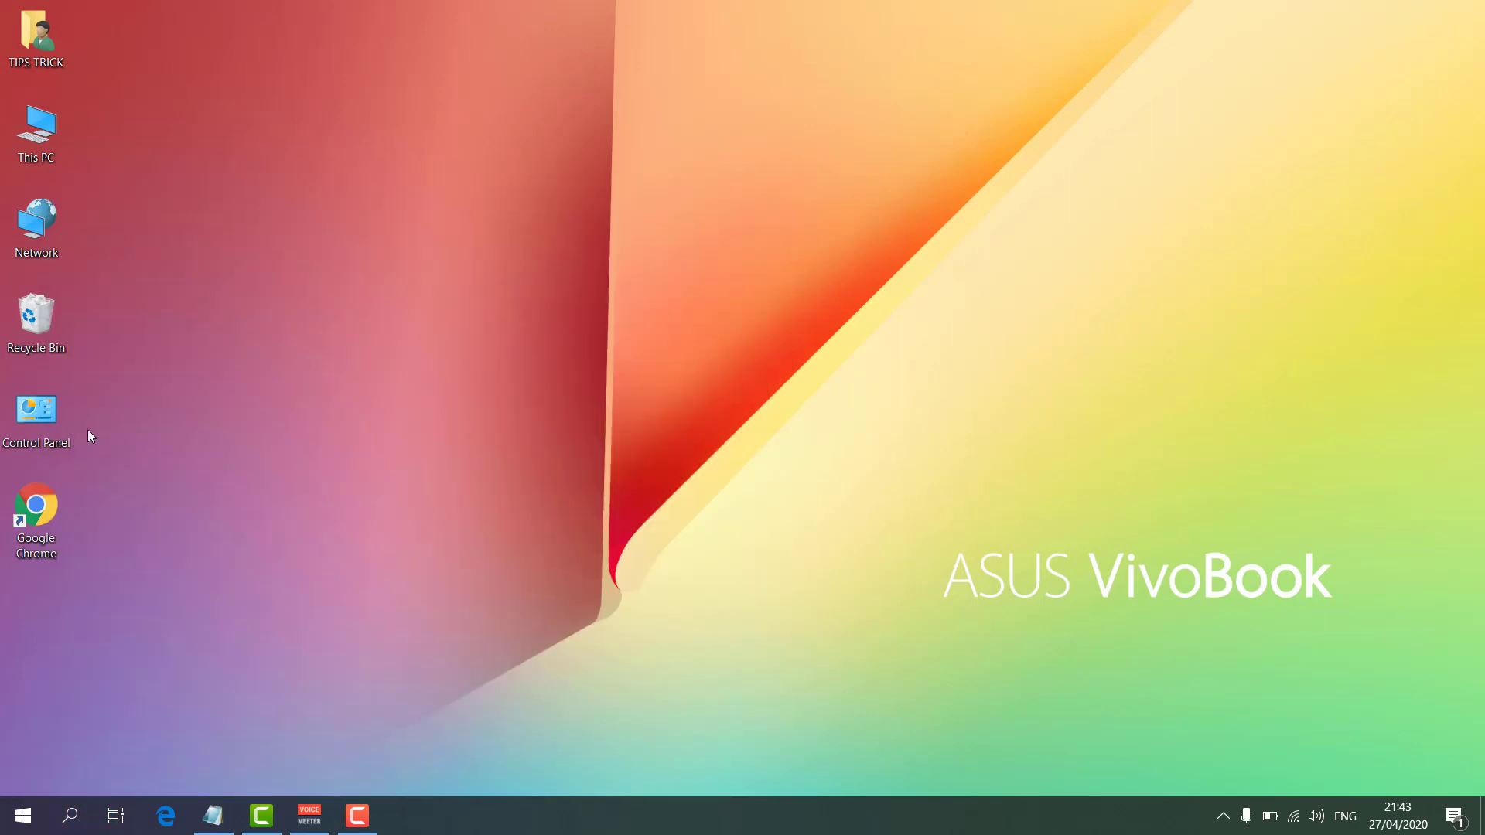
double_click(37, 417)
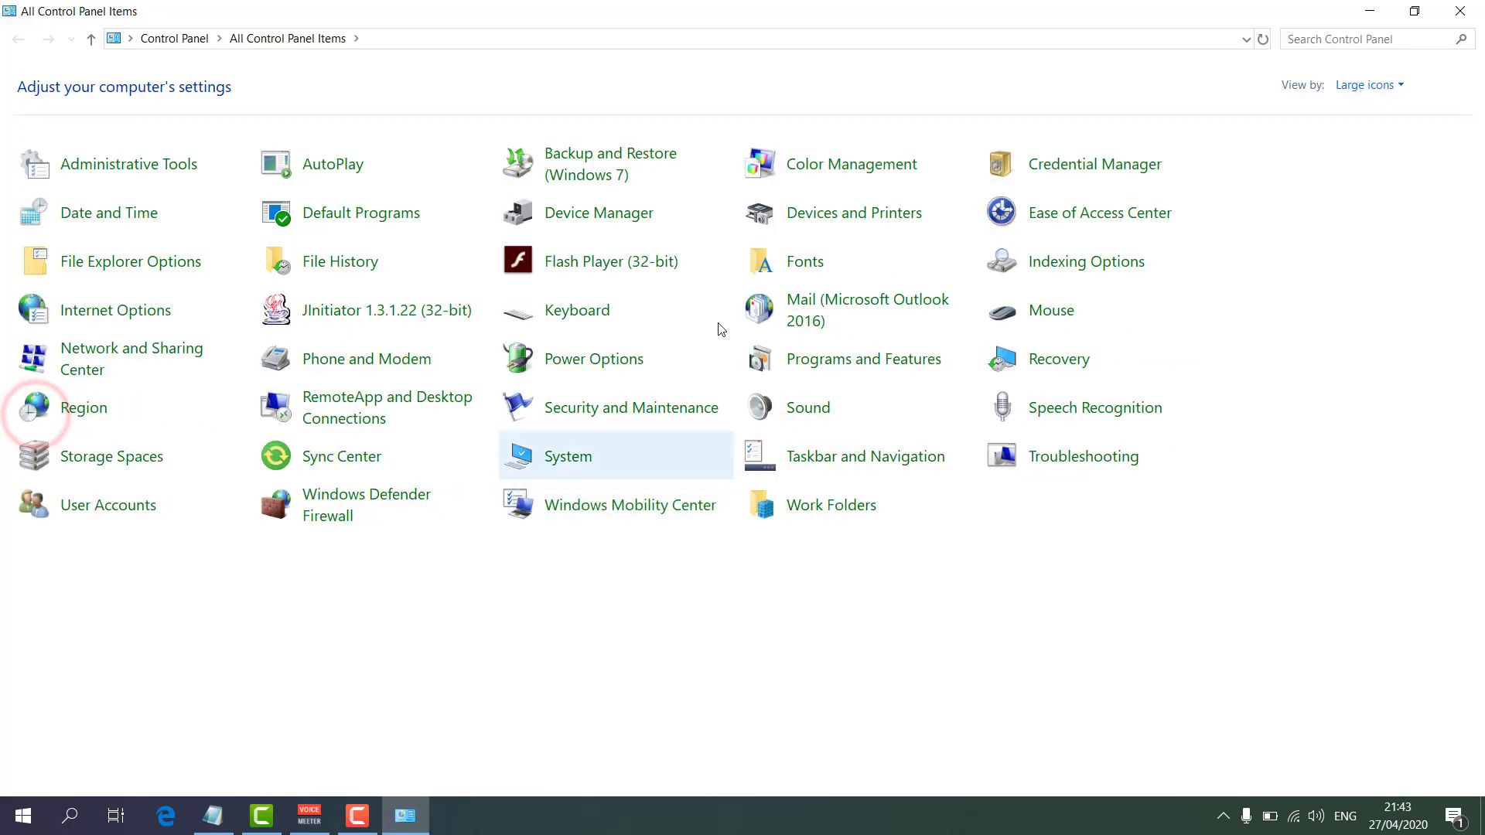
left_click(1383, 87)
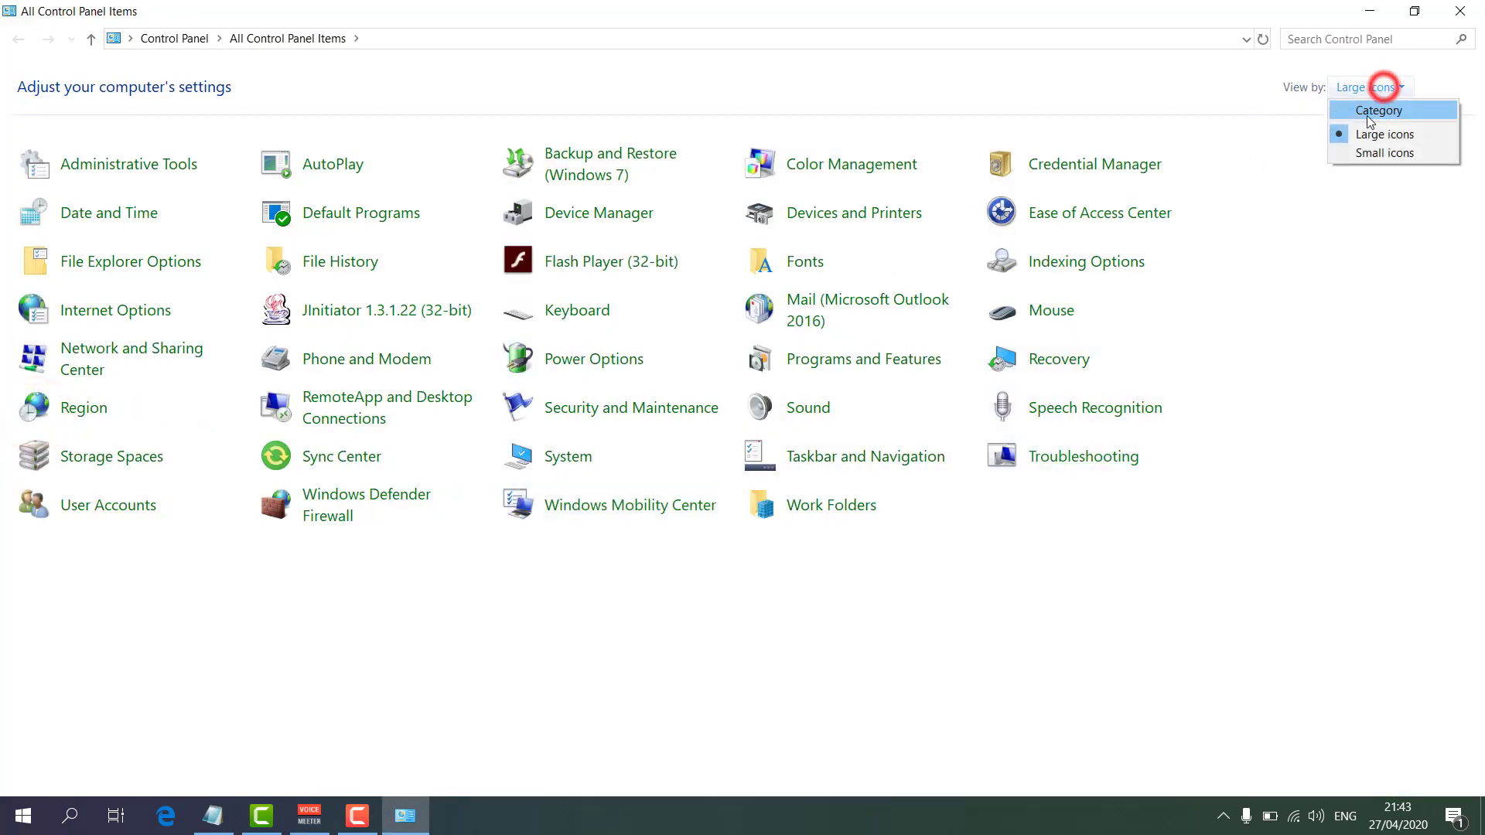
left_click(1378, 111)
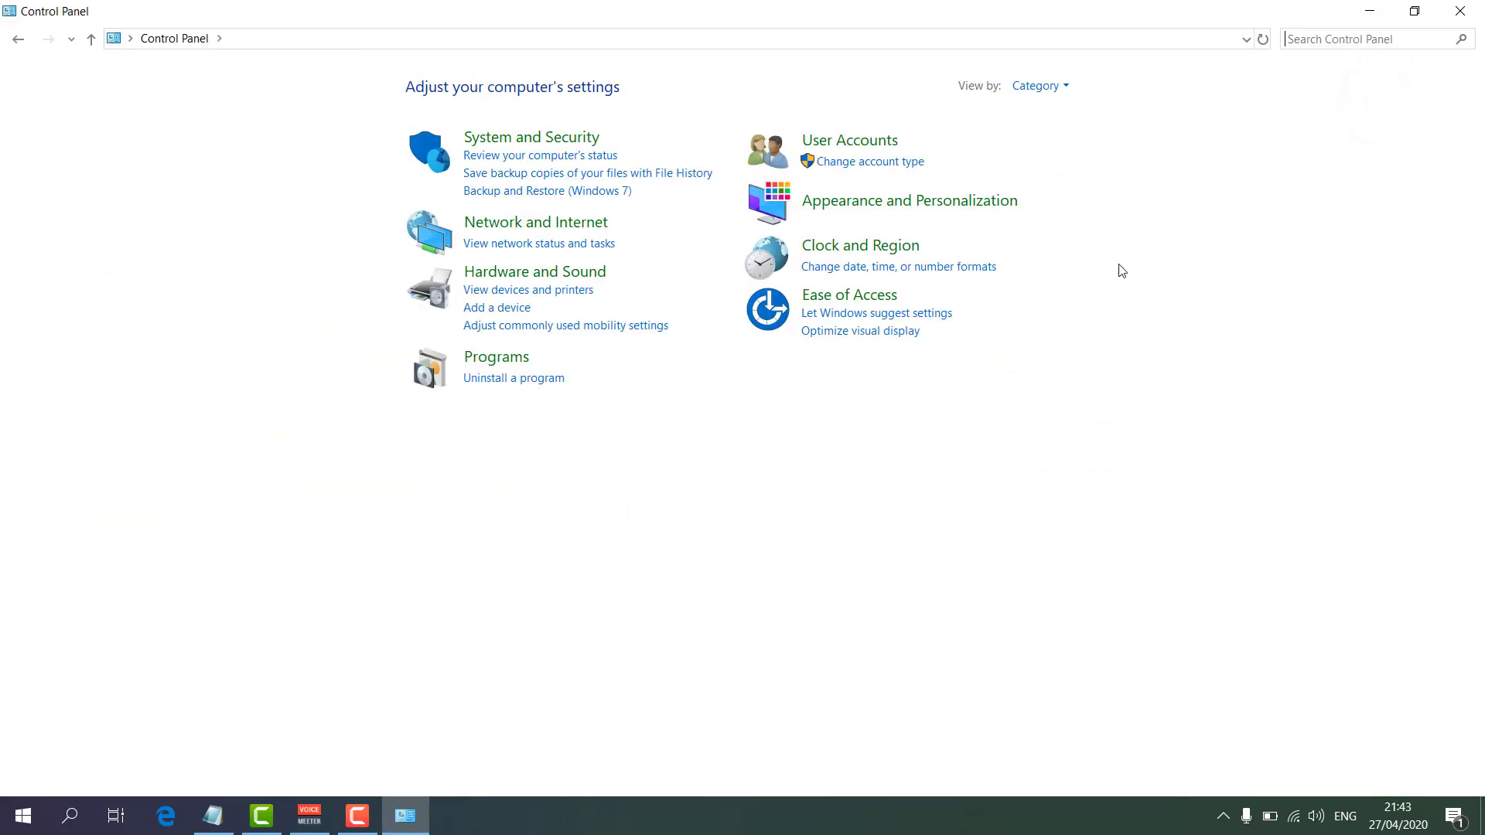
left_click(1064, 88)
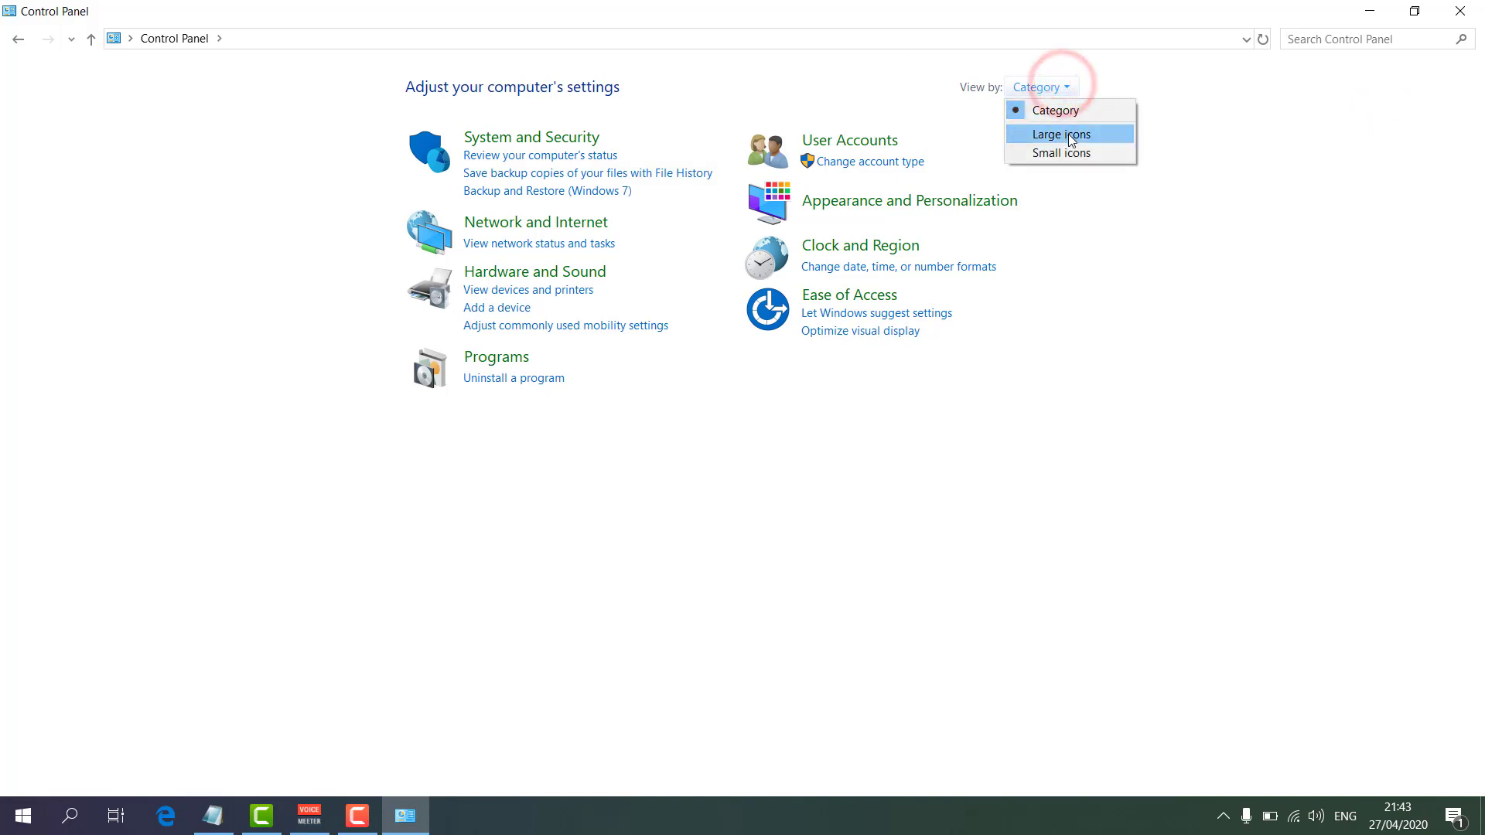
left_click(1069, 135)
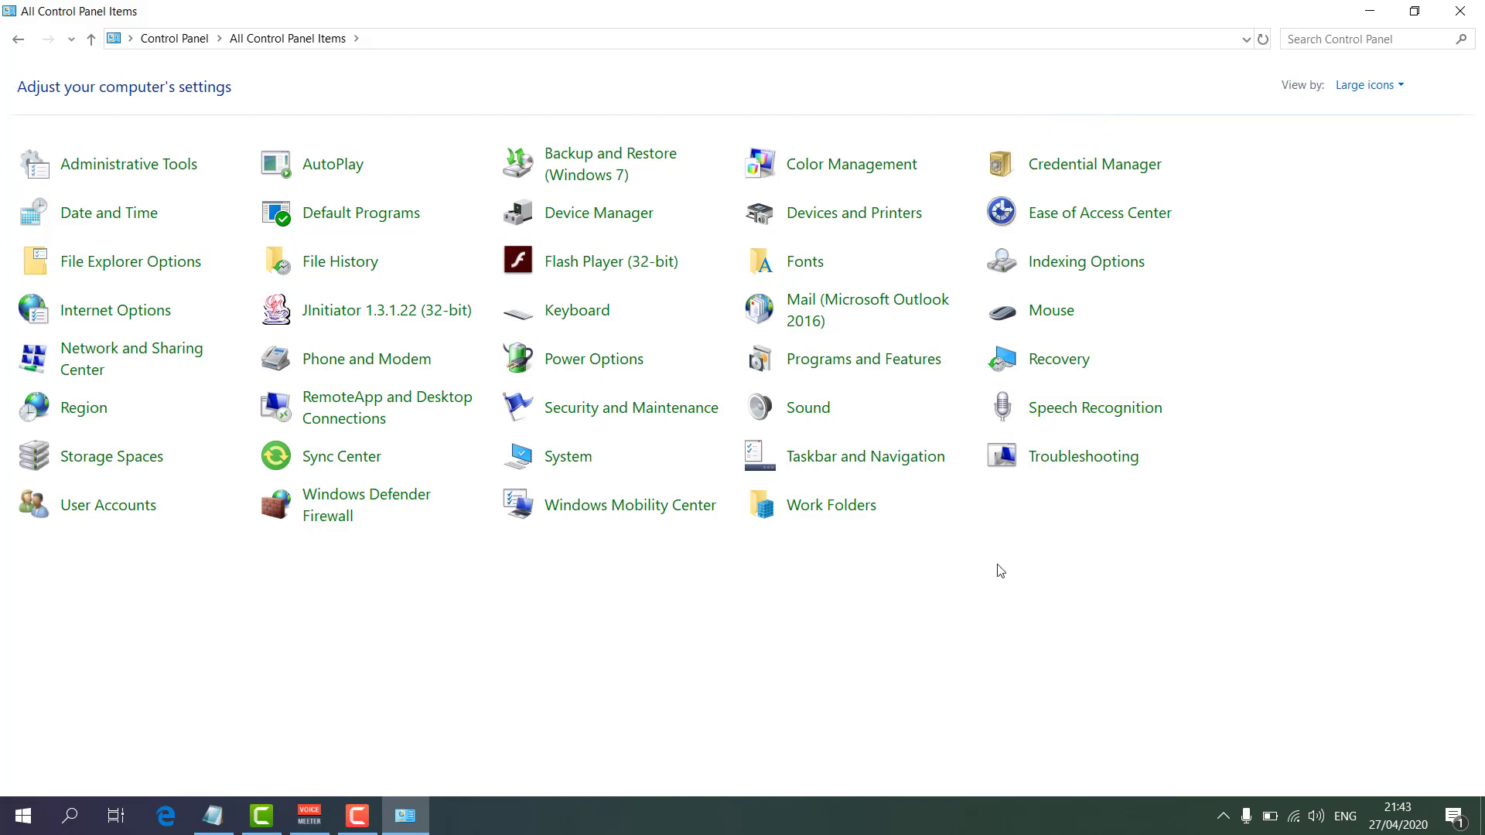
- Try adding DATA (D:) and OS (C:) to the indexed locations in Indexing Options, cancel the change, and close Control Panel
left_click(1108, 267)
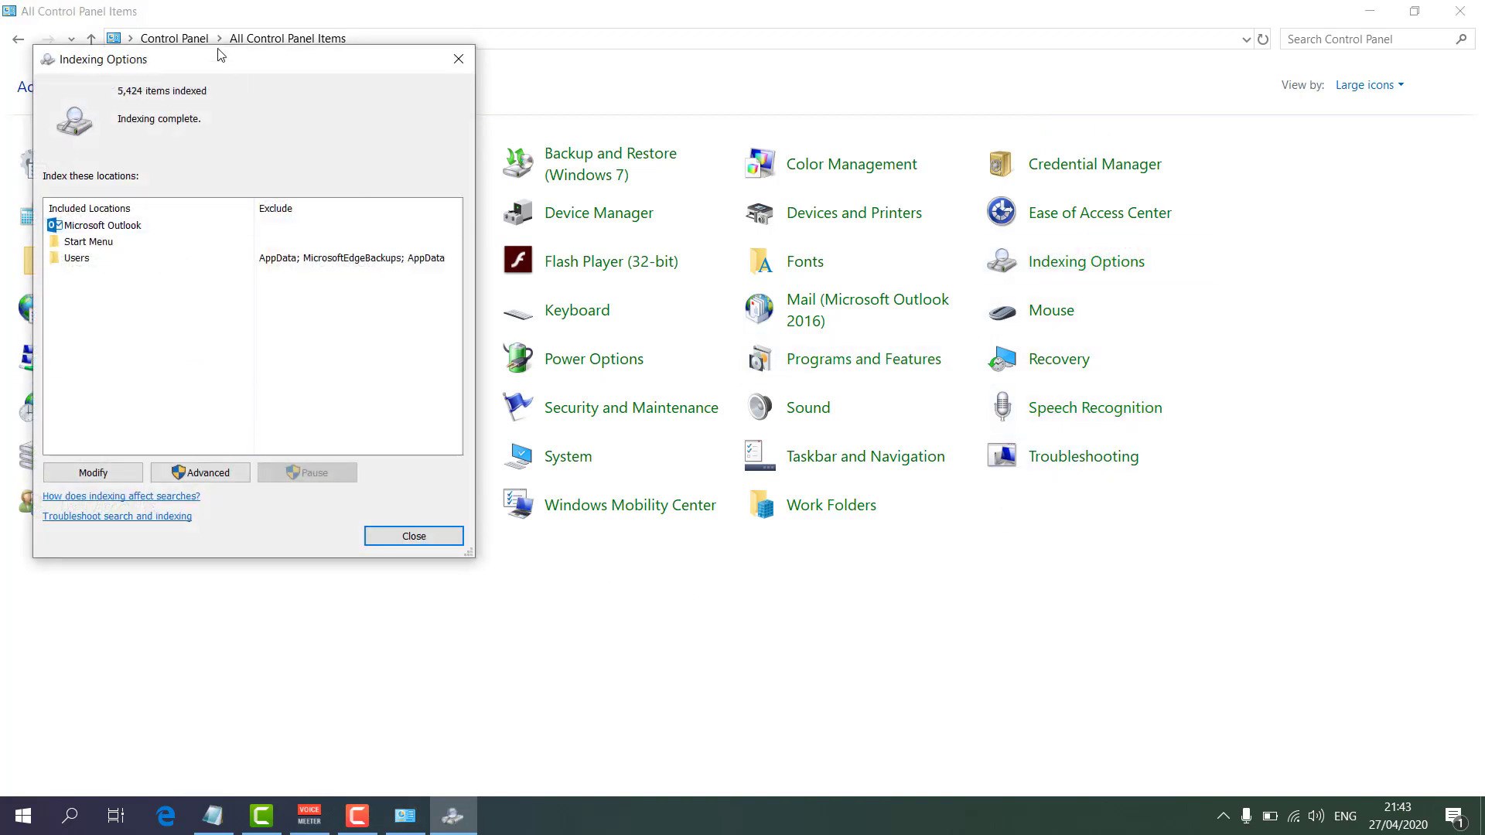
left_click_drag(202, 72, 629, 124)
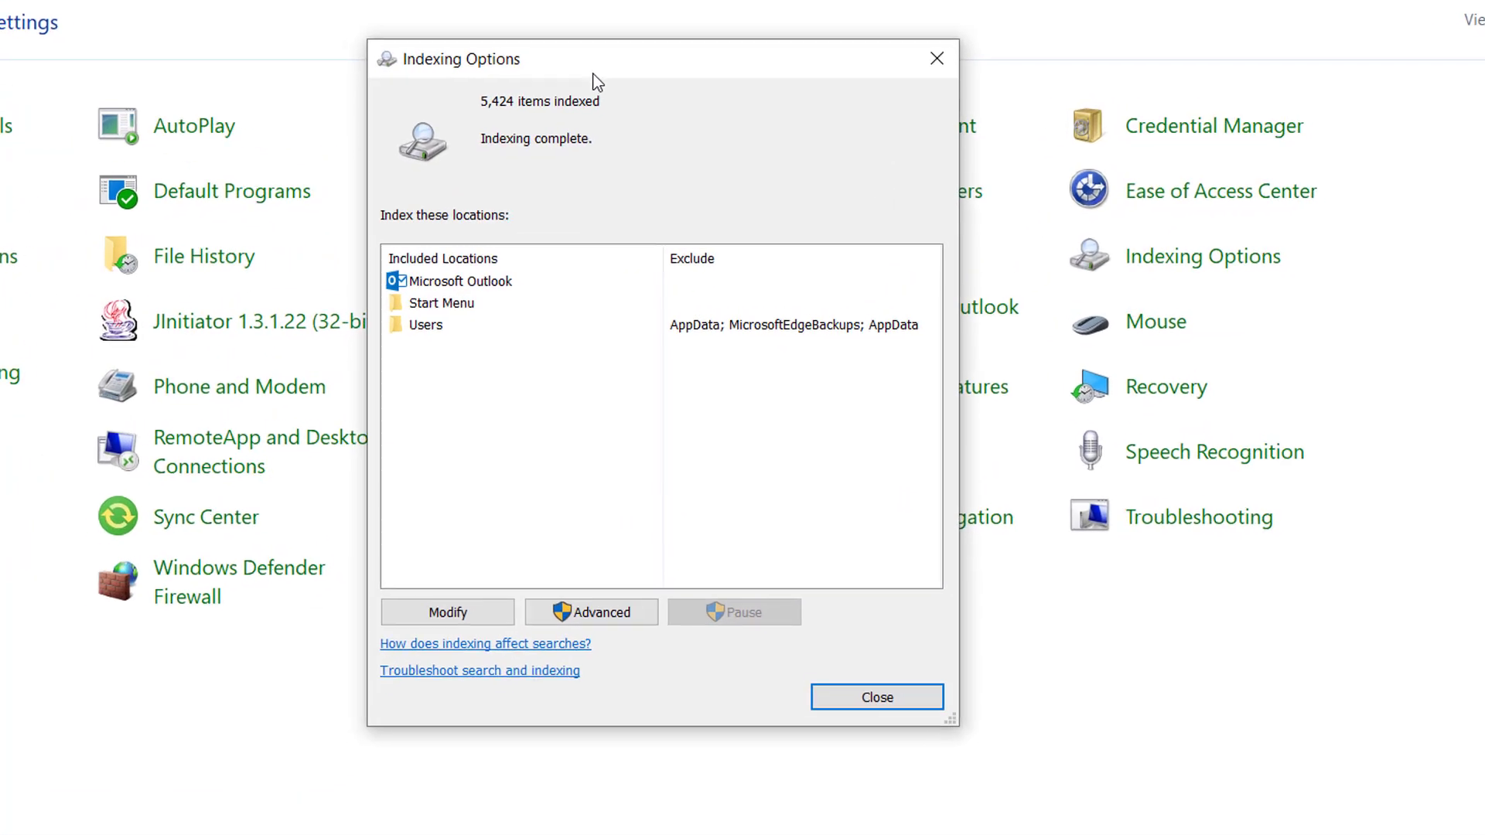
left_click(469, 618)
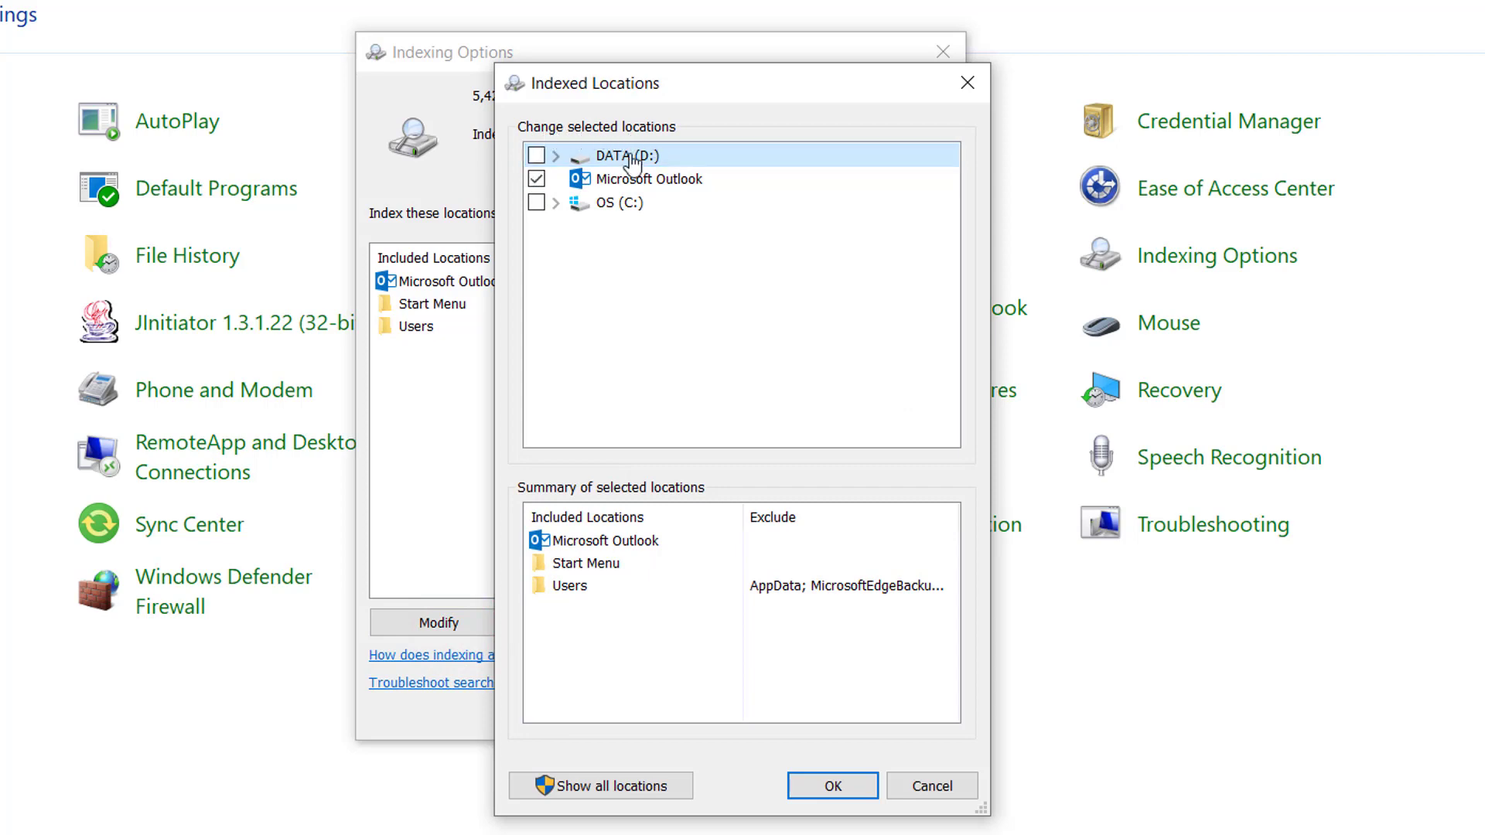
left_click(537, 156)
left_click(536, 203)
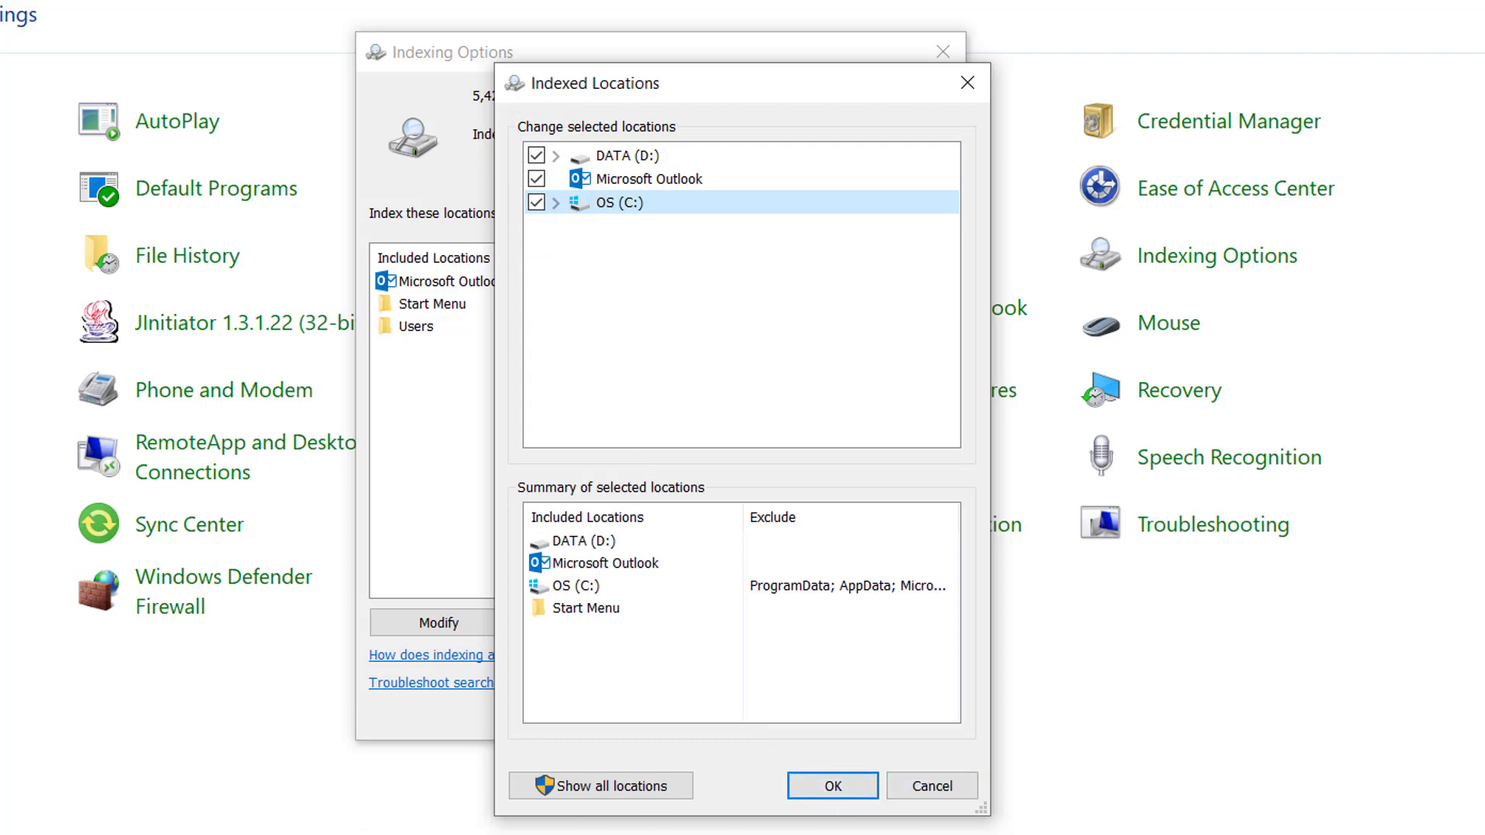
left_click(947, 791)
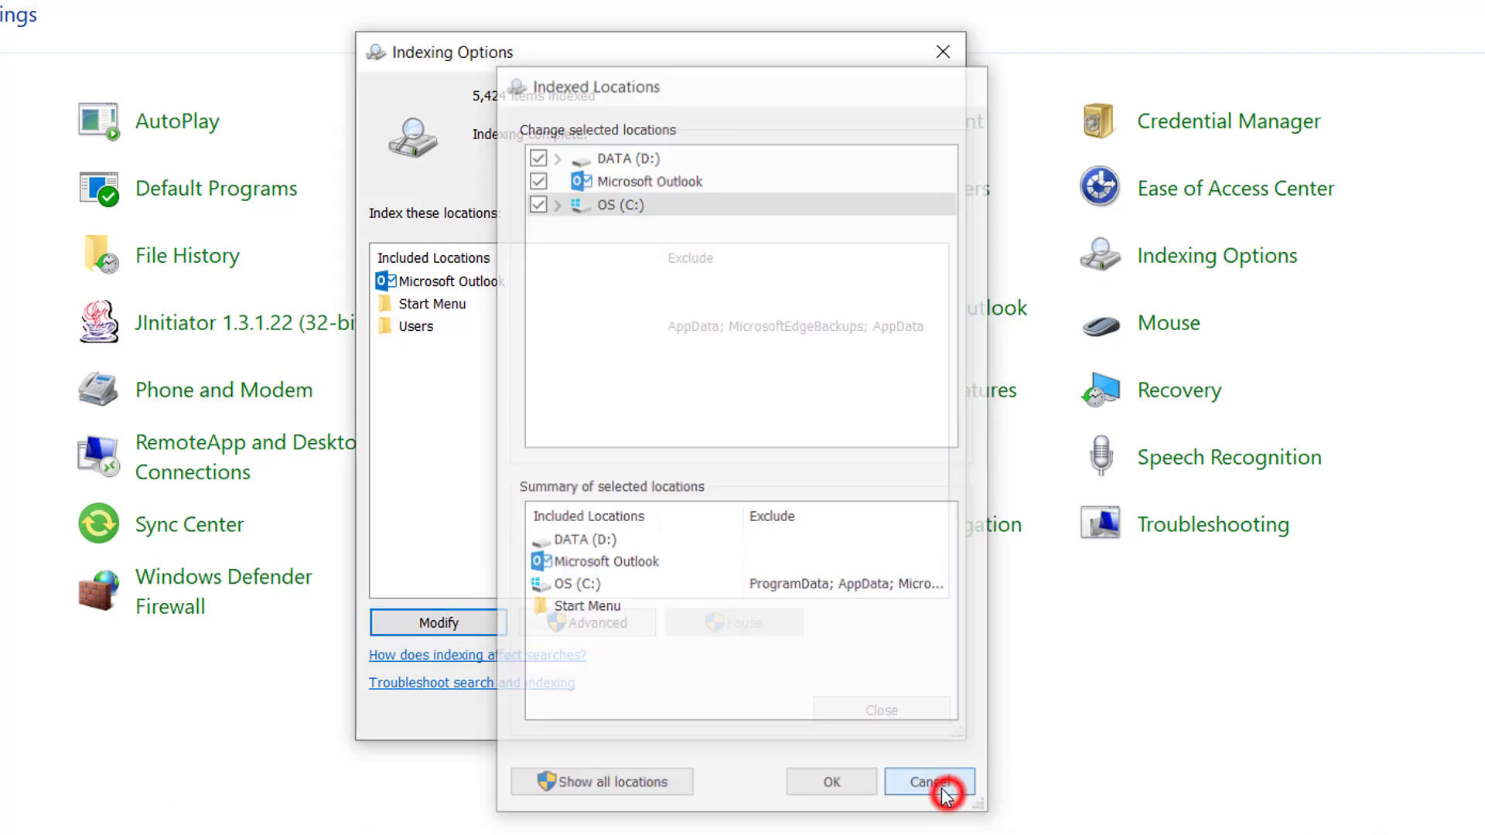
left_click(882, 713)
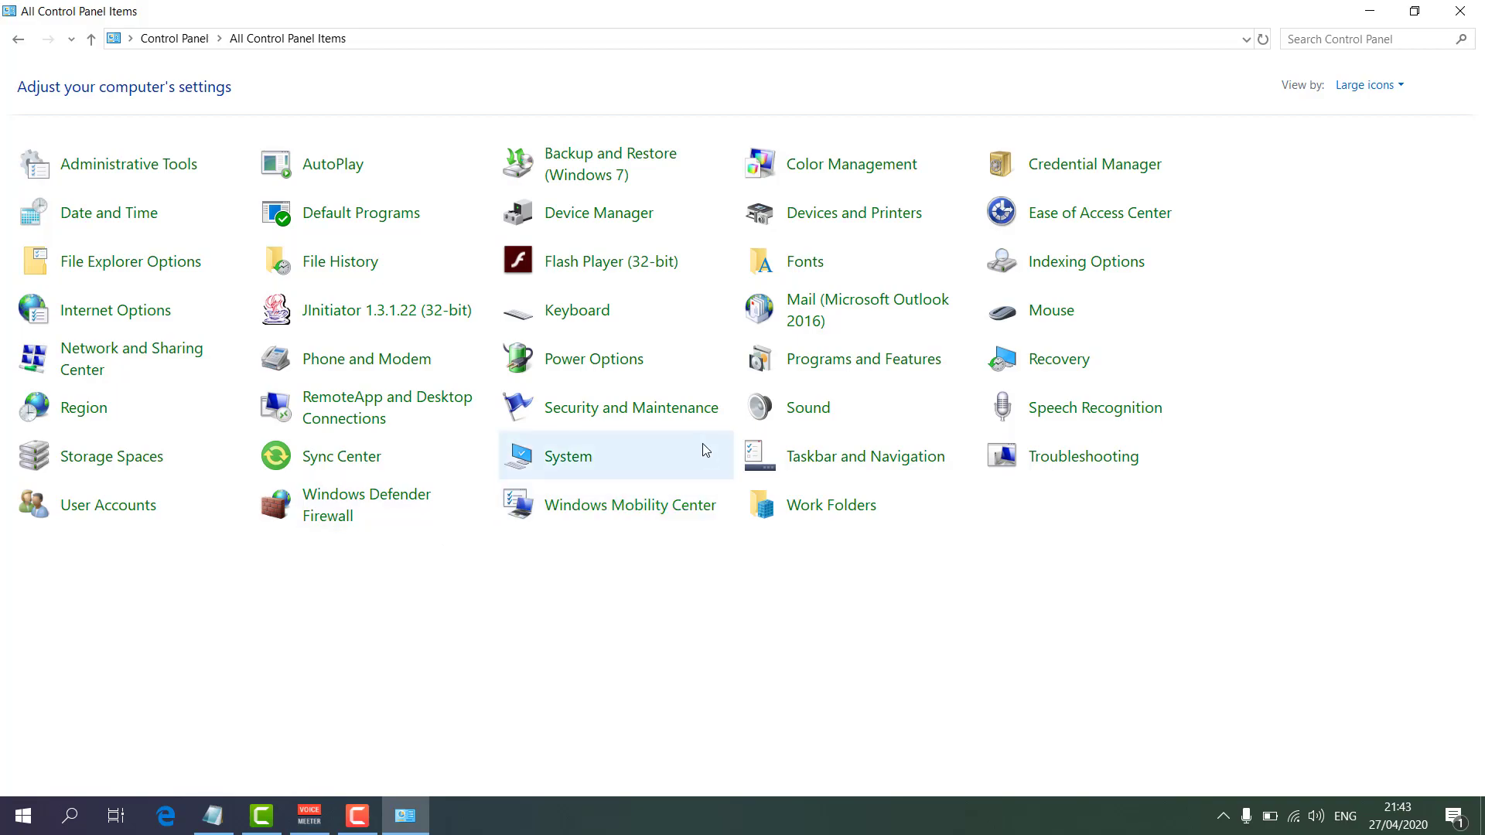
key("alt+F4")
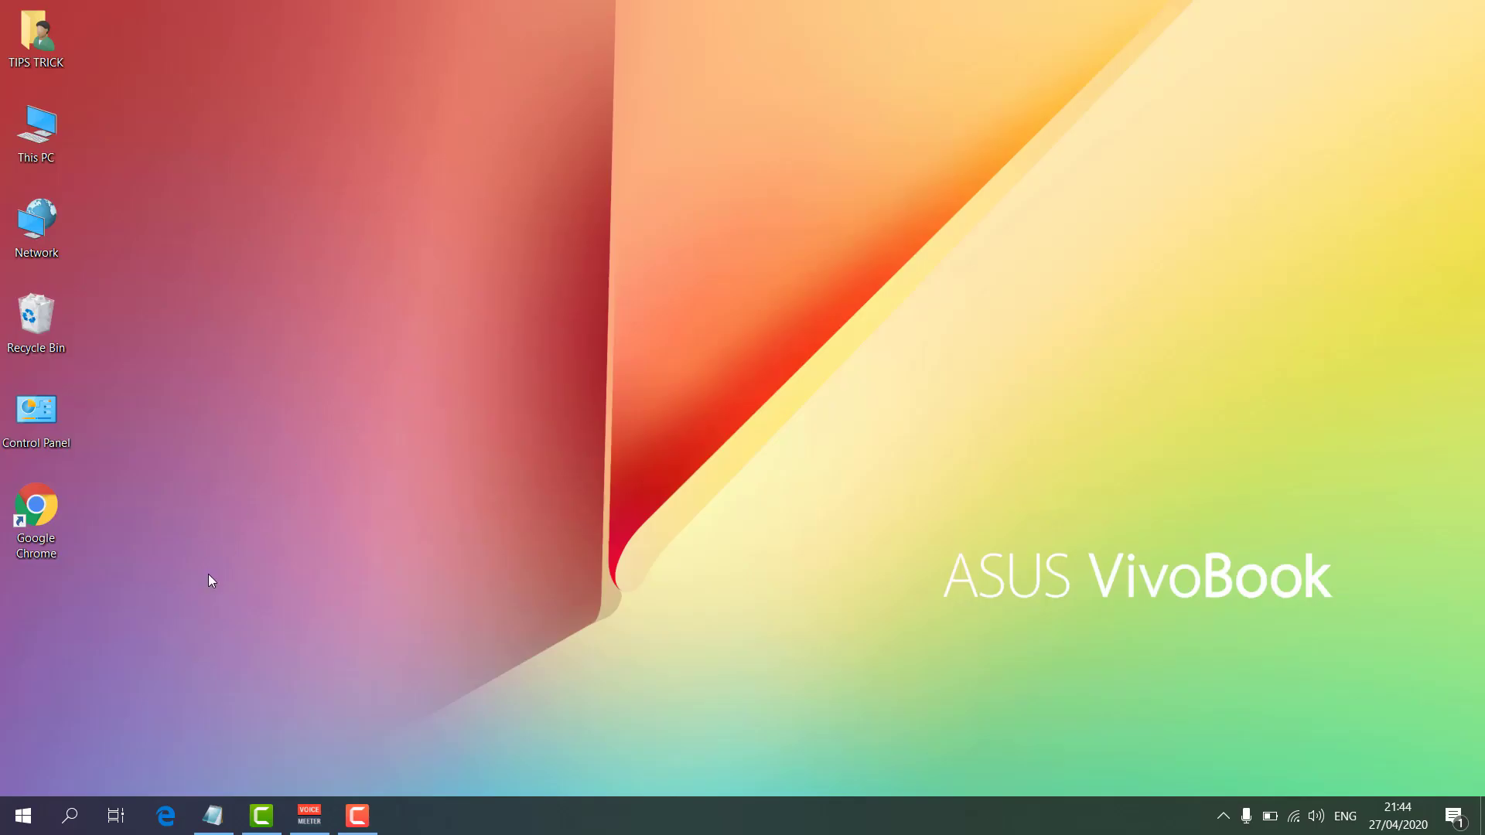
- Search for Troubleshoot settings, find the Search and Indexing troubleshooter there, and close Settings
left_click(71, 821)
type("TR")
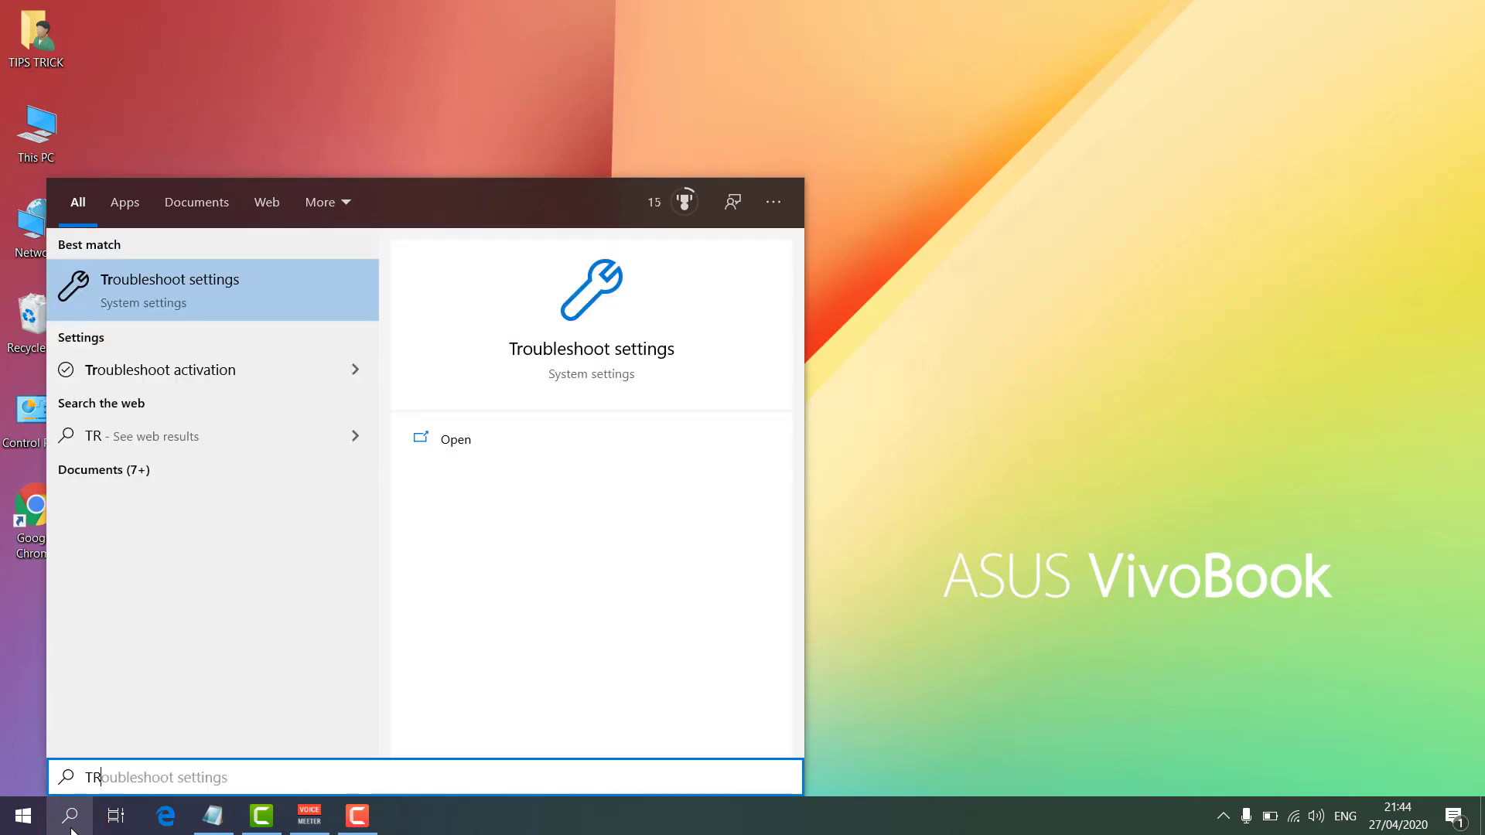
type("OU")
left_click(199, 282)
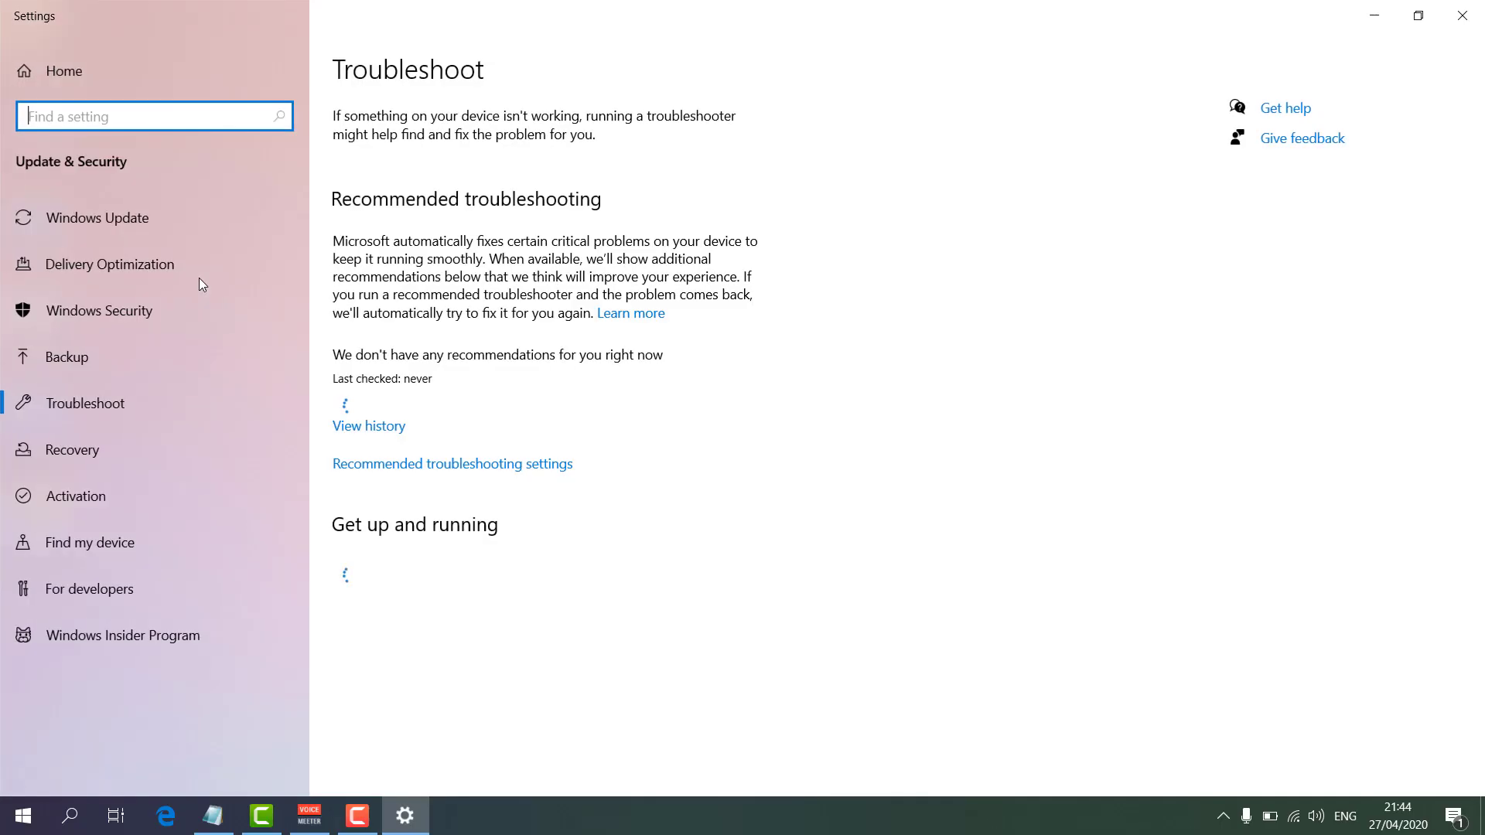
left_click_drag(1475, 230, 1481, 565)
left_click(491, 532)
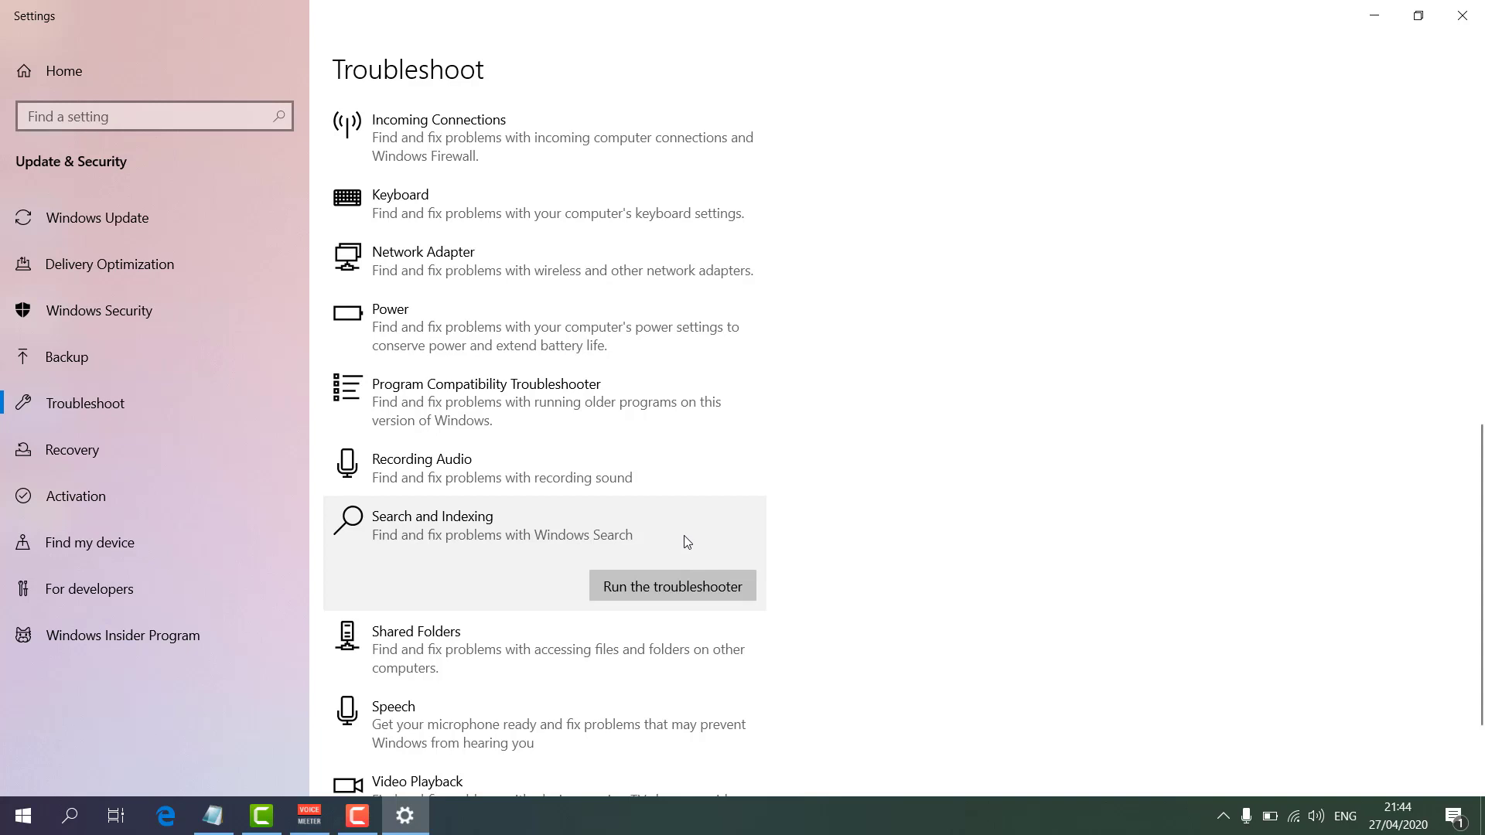
left_click(1444, 6)
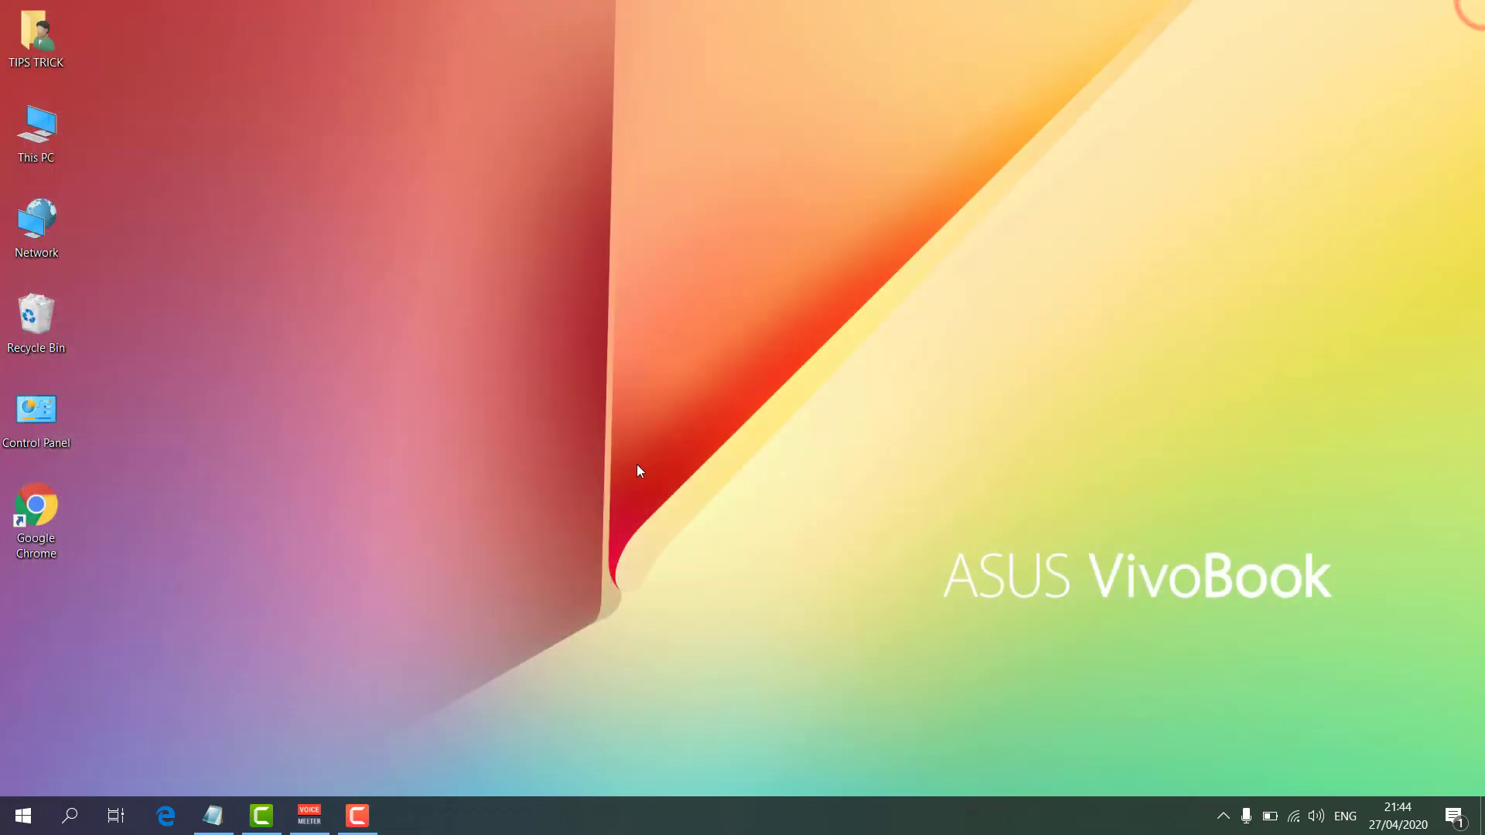
- Search for Windows PowerShell, run it as administrator, and move its window toward the middle of the desktop
left_click(71, 816)
type("PO")
type("WE")
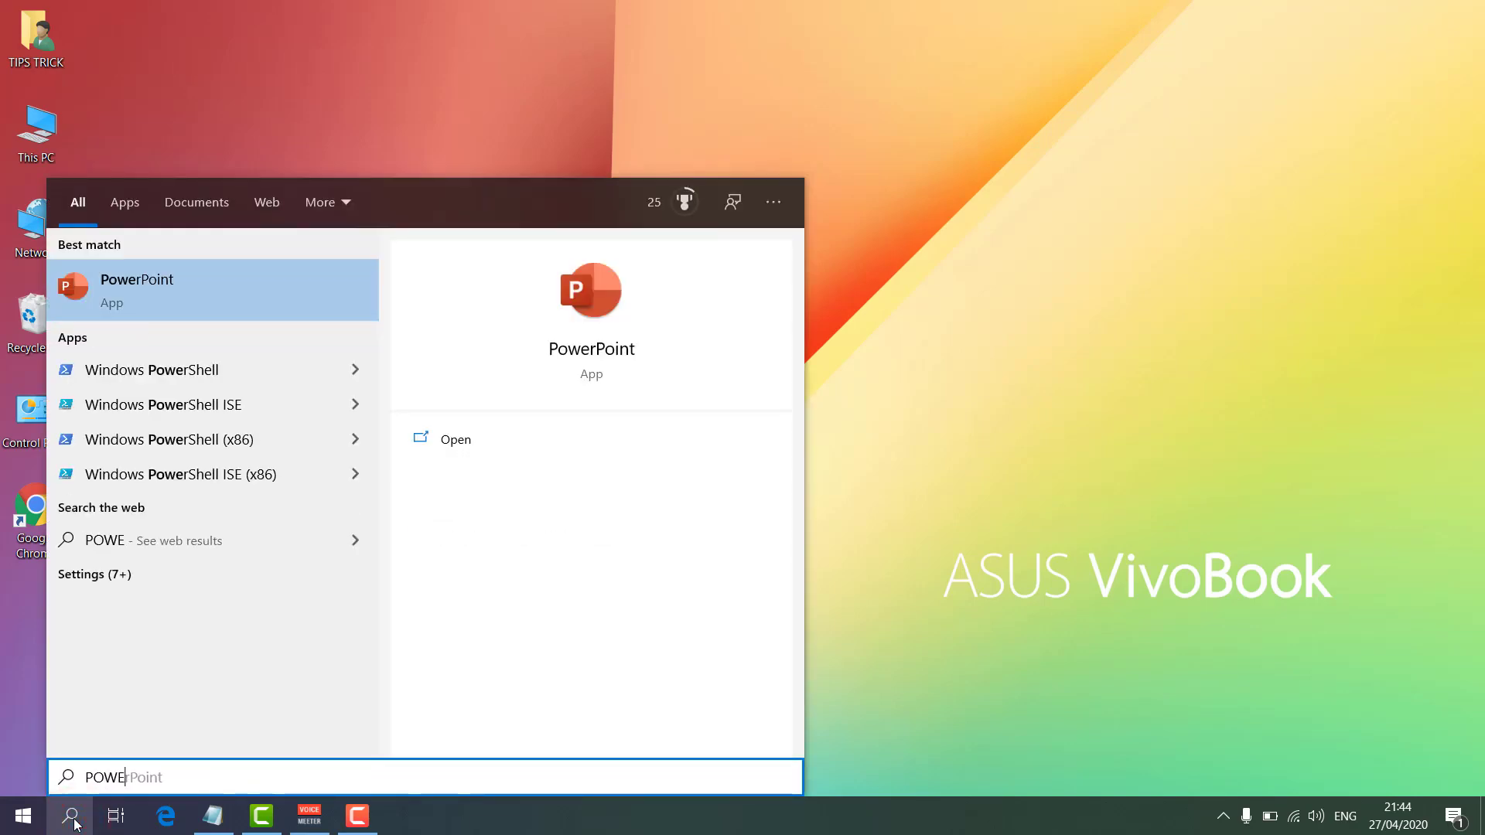
right_click(175, 371)
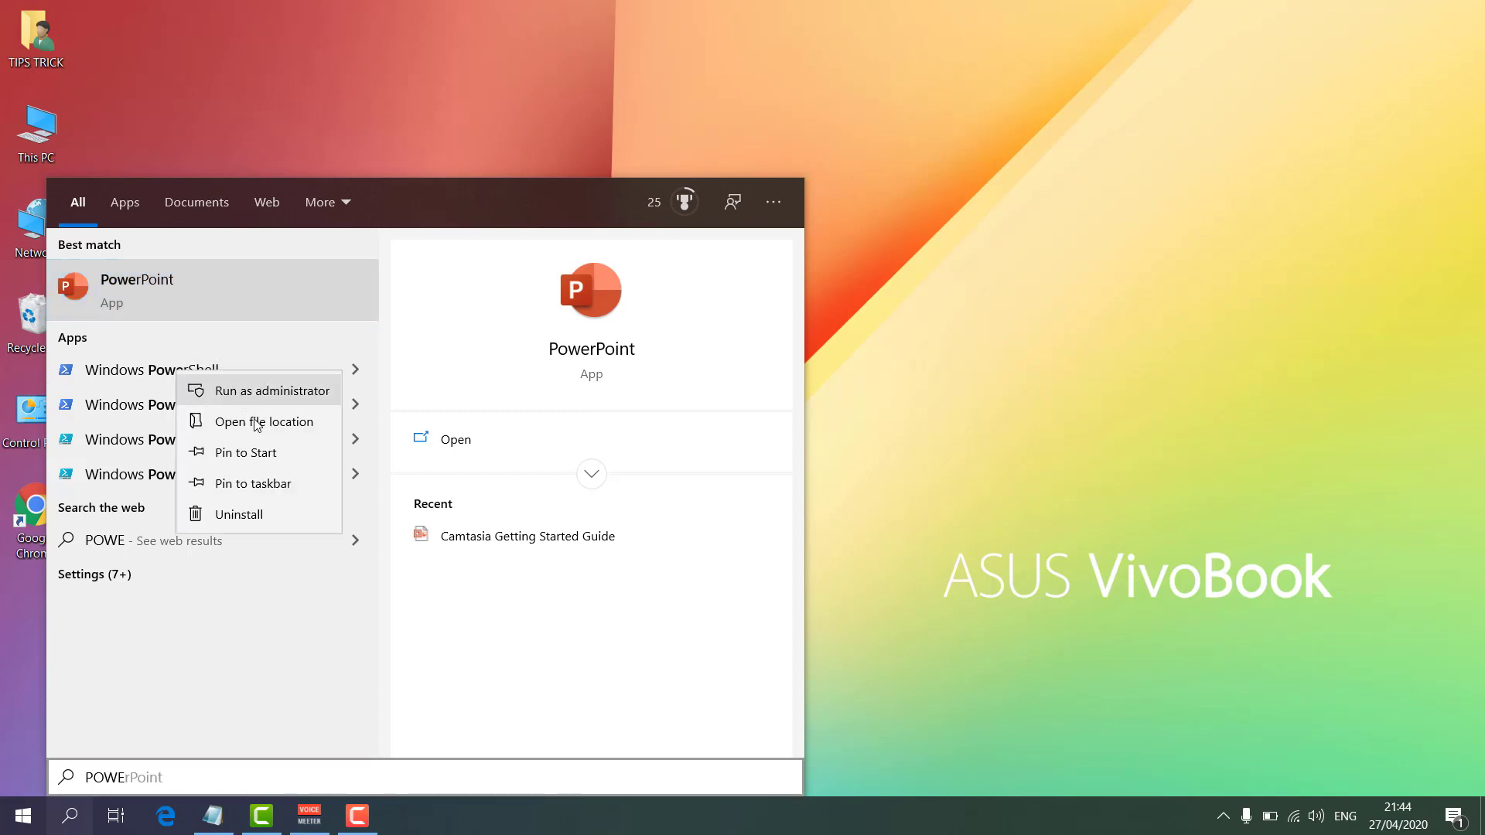
left_click(268, 387)
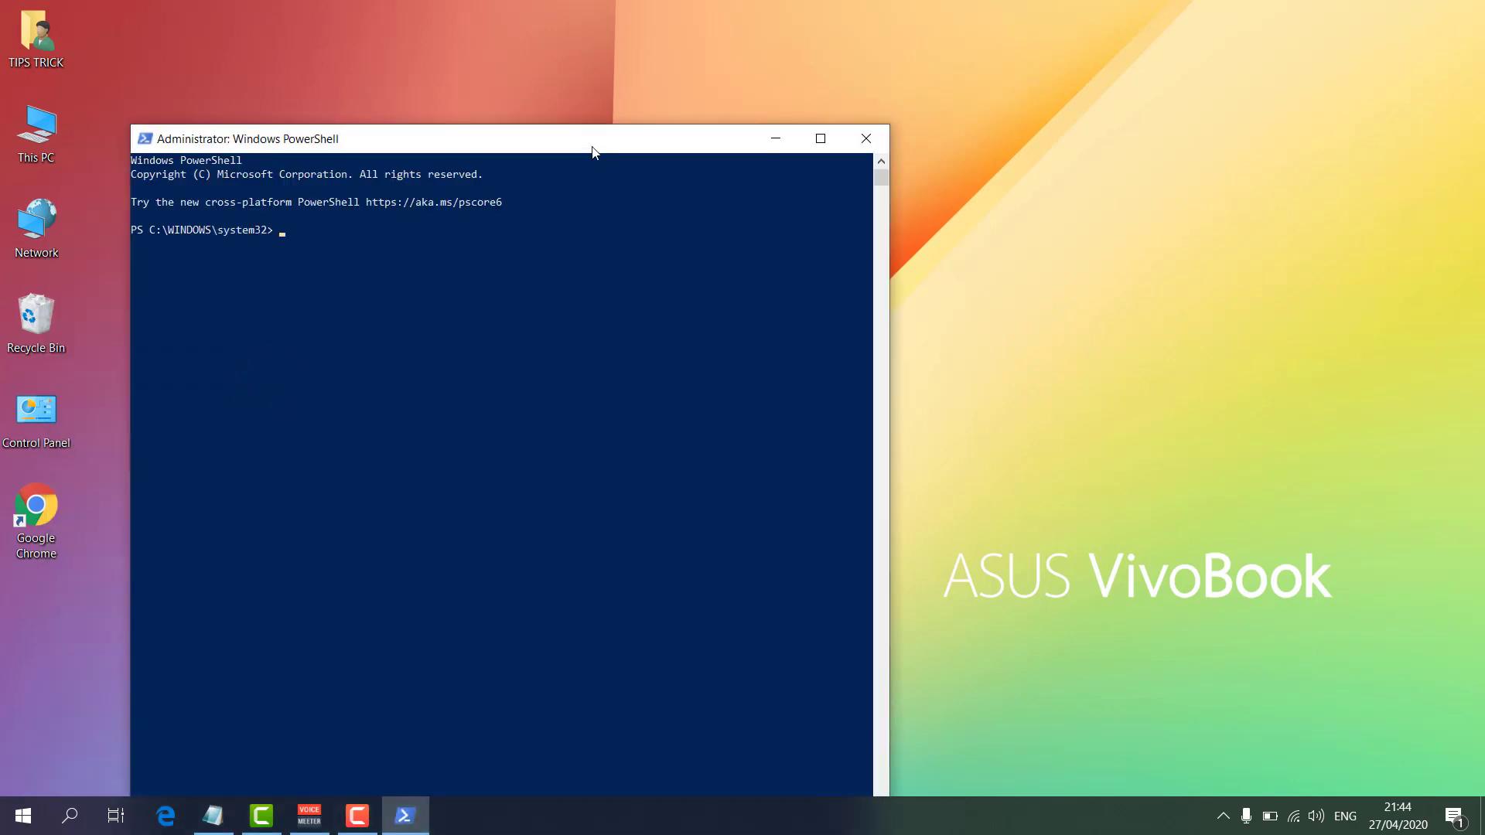
left_click_drag(594, 151, 908, 82)
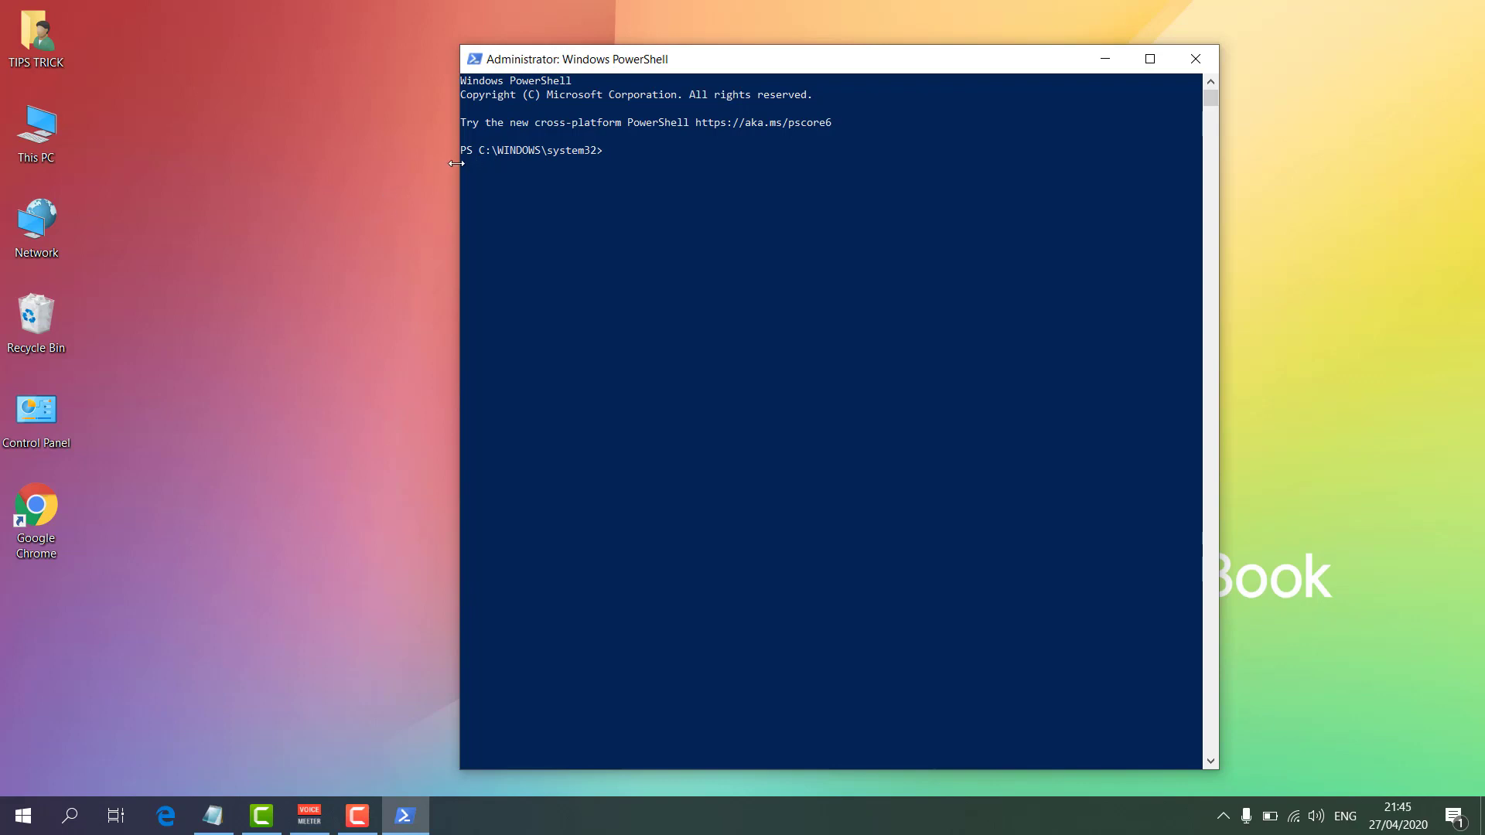
- Copy the command DISM.exe /Online /Cleanup-image /Restorehealth from the Notepad notes to the PowerShell prompt
left_click(215, 808)
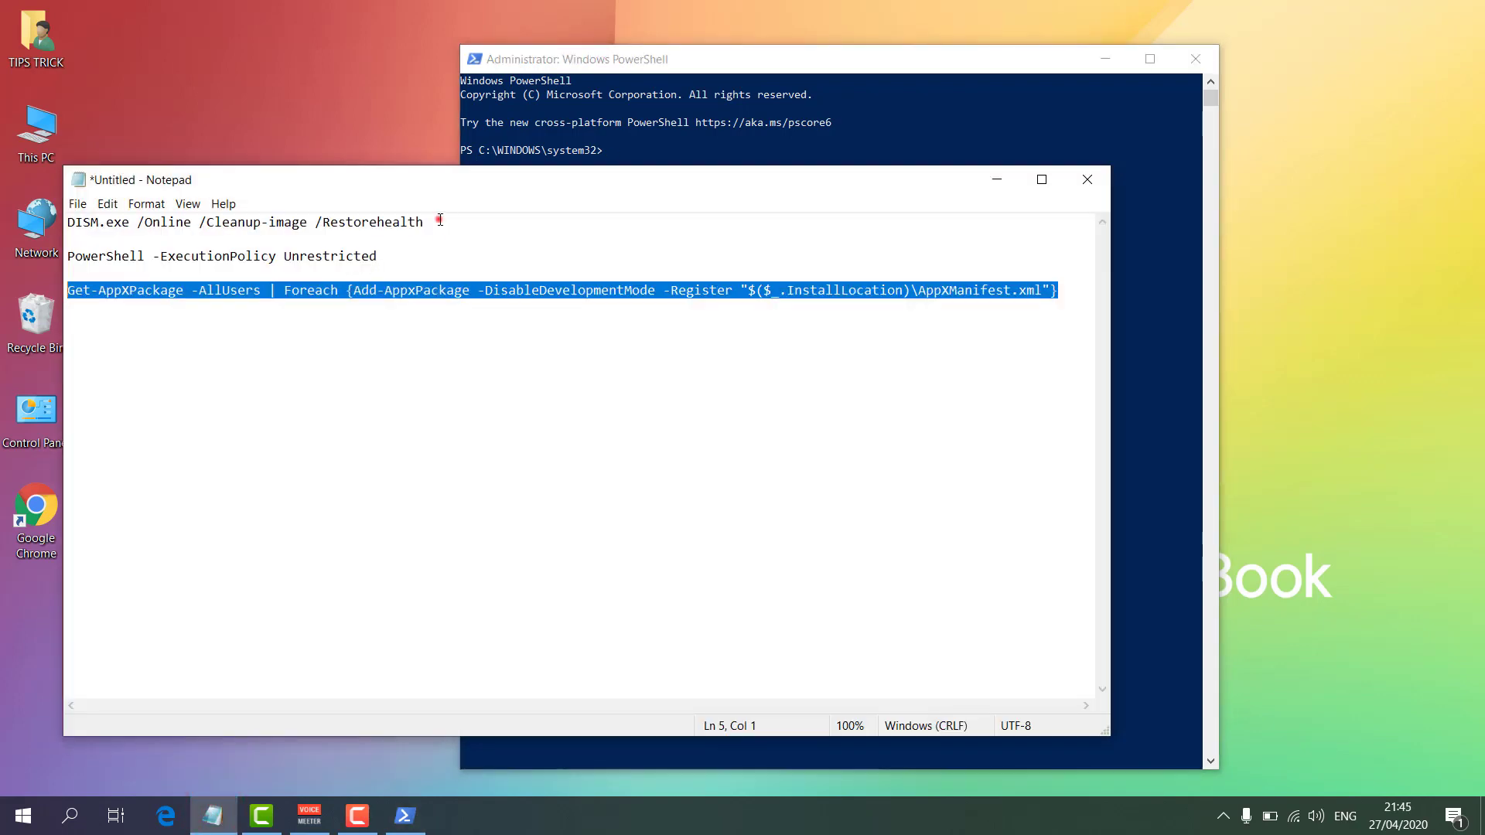
left_click_drag(440, 222, 68, 222)
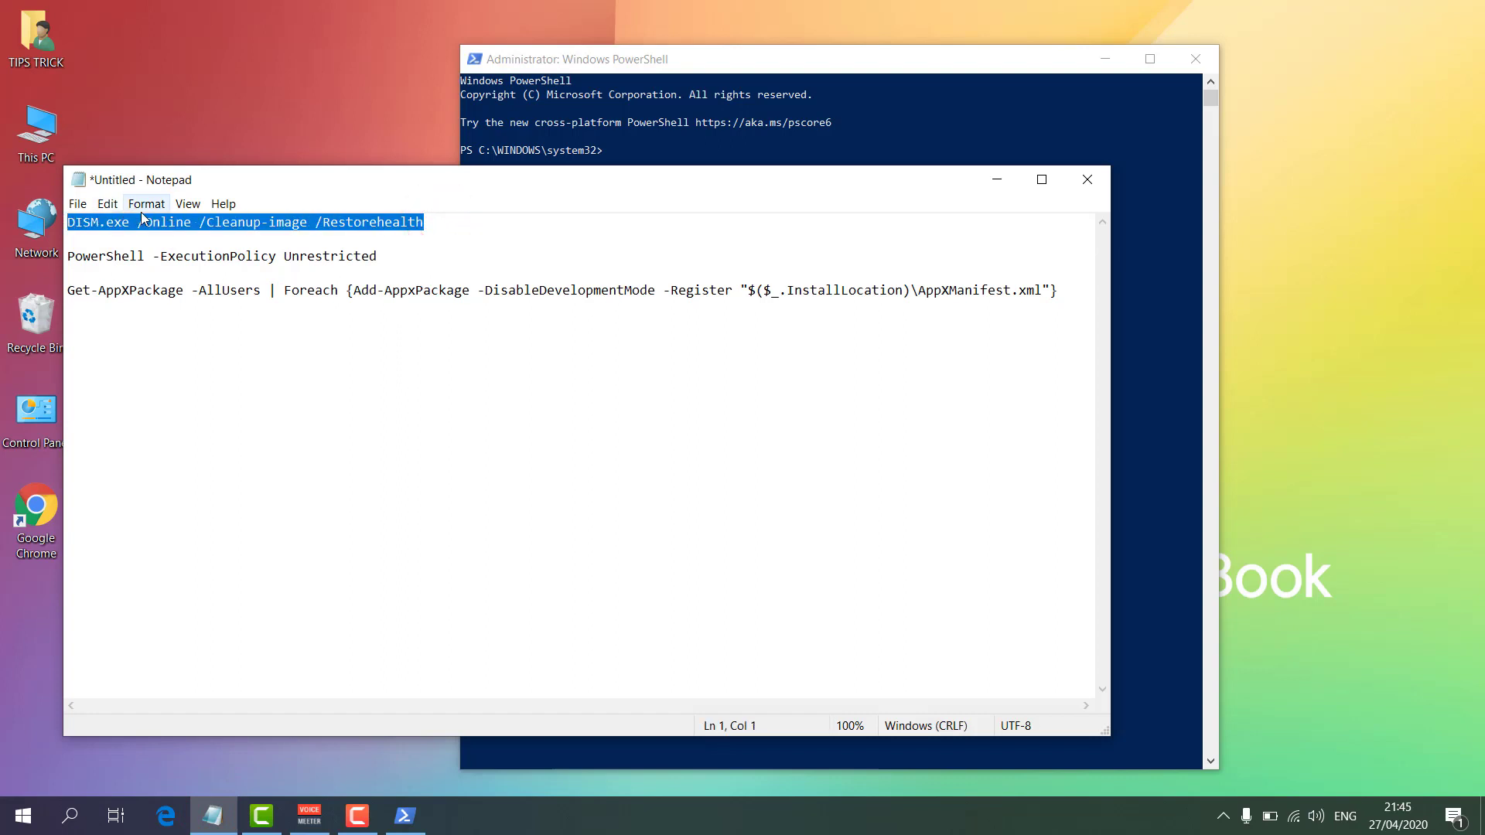
right_click(187, 220)
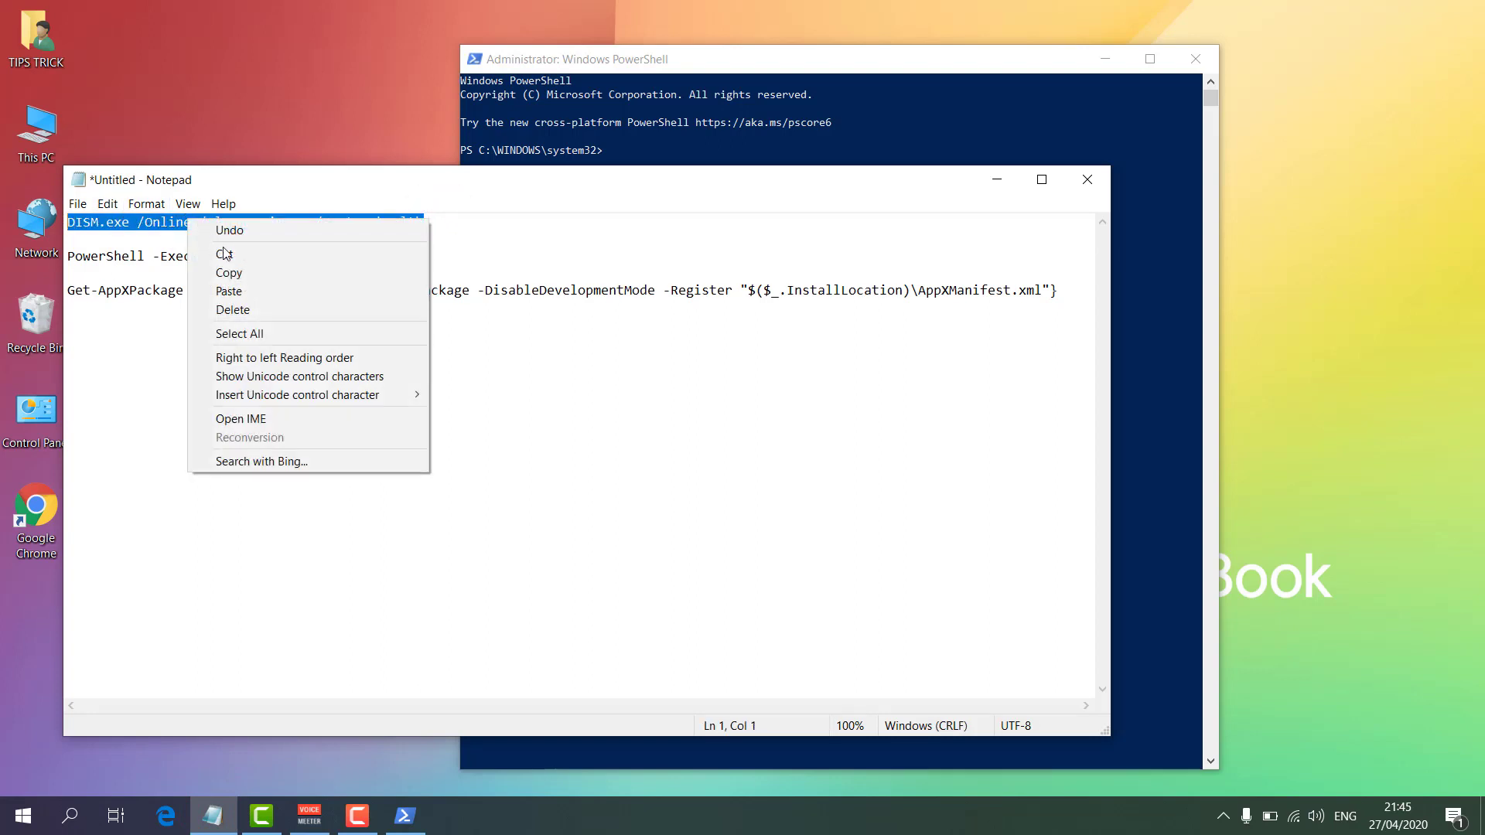
left_click(226, 274)
left_click(804, 67)
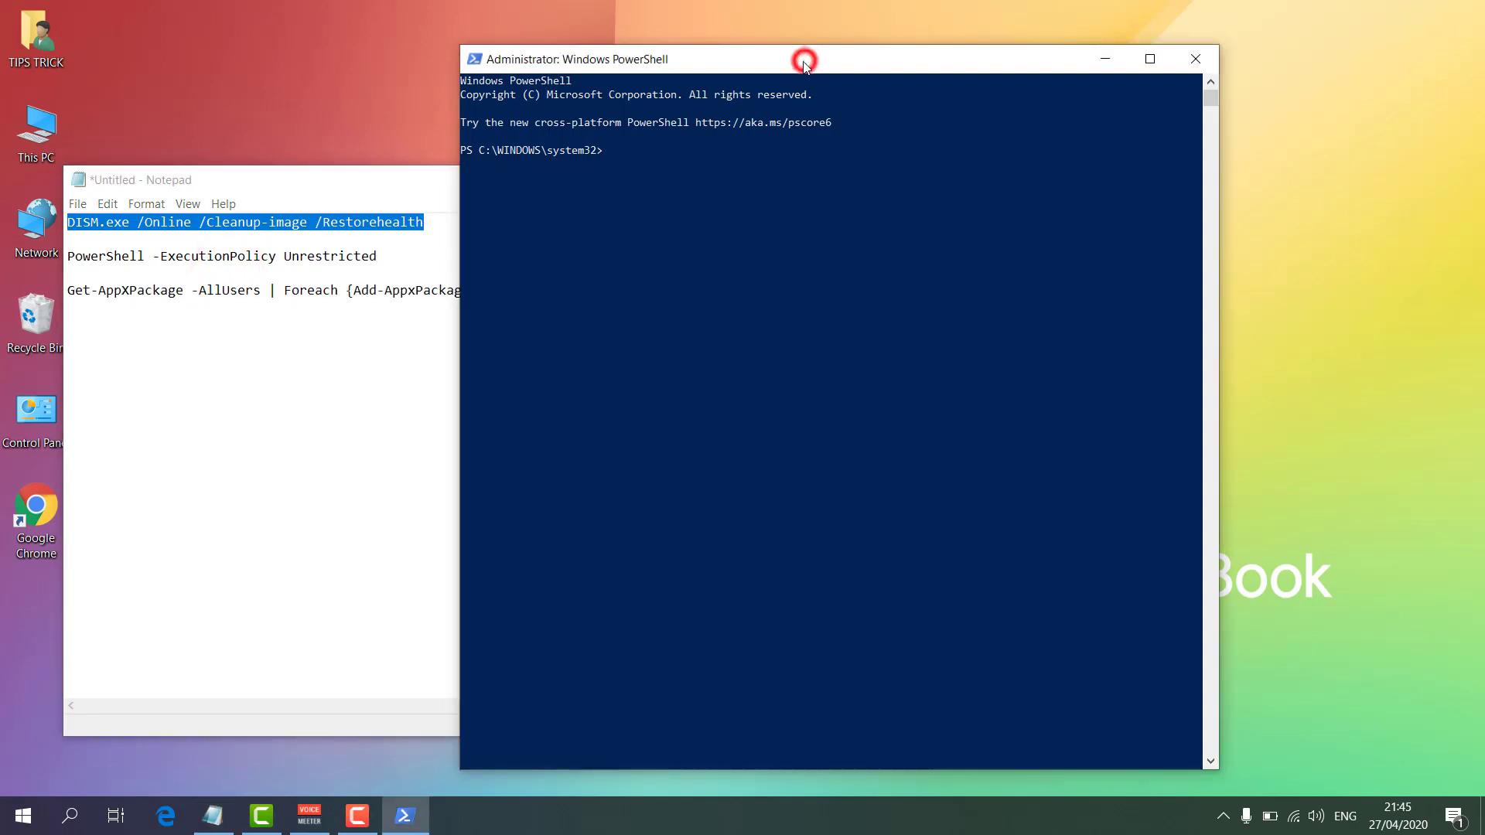
right_click(611, 155)
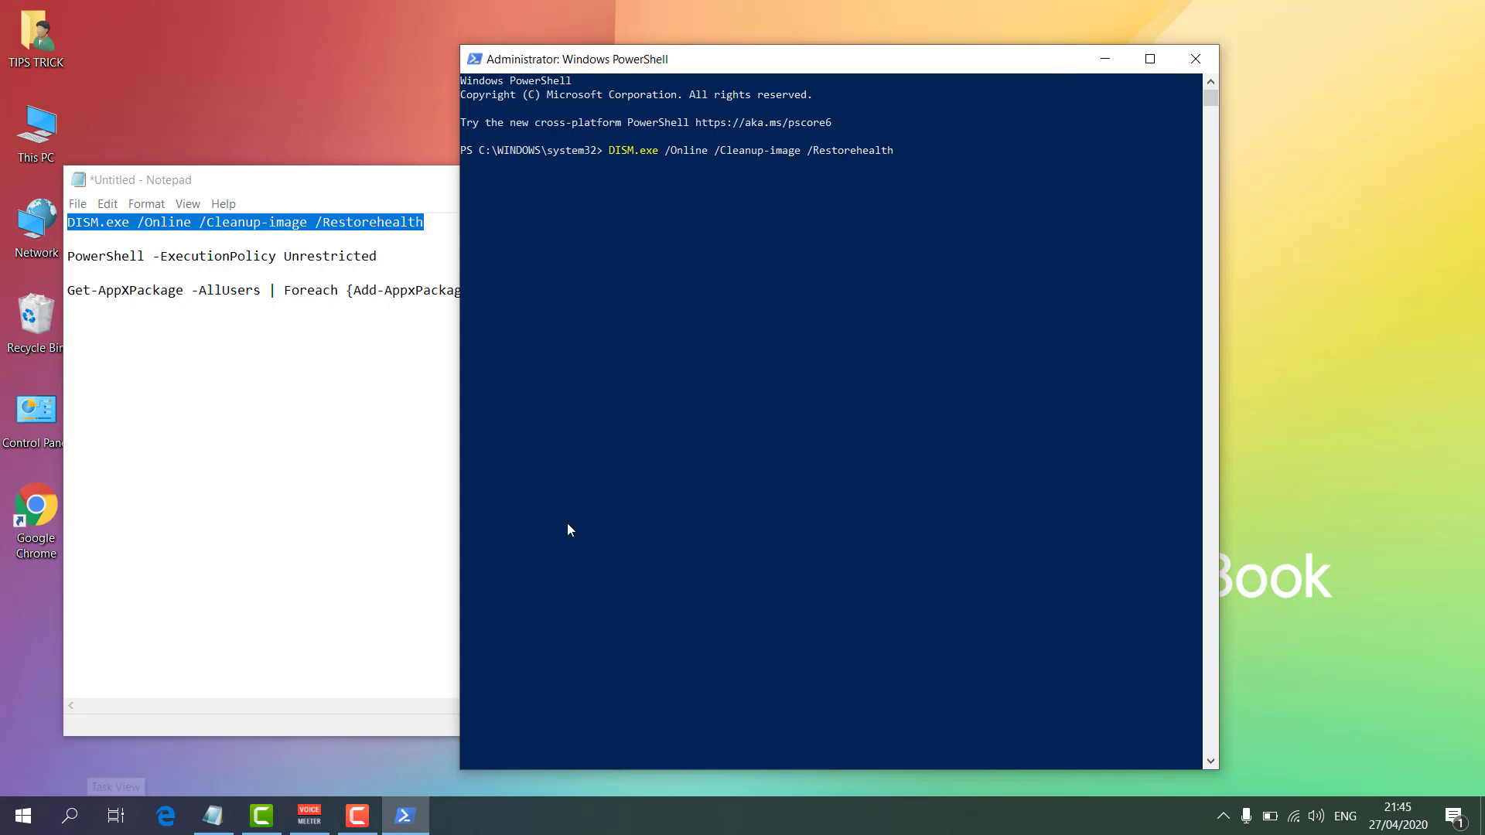
- Close the PowerShell window and open a fresh Windows PowerShell session as administrator
left_click_drag(408, 256, 330, 257)
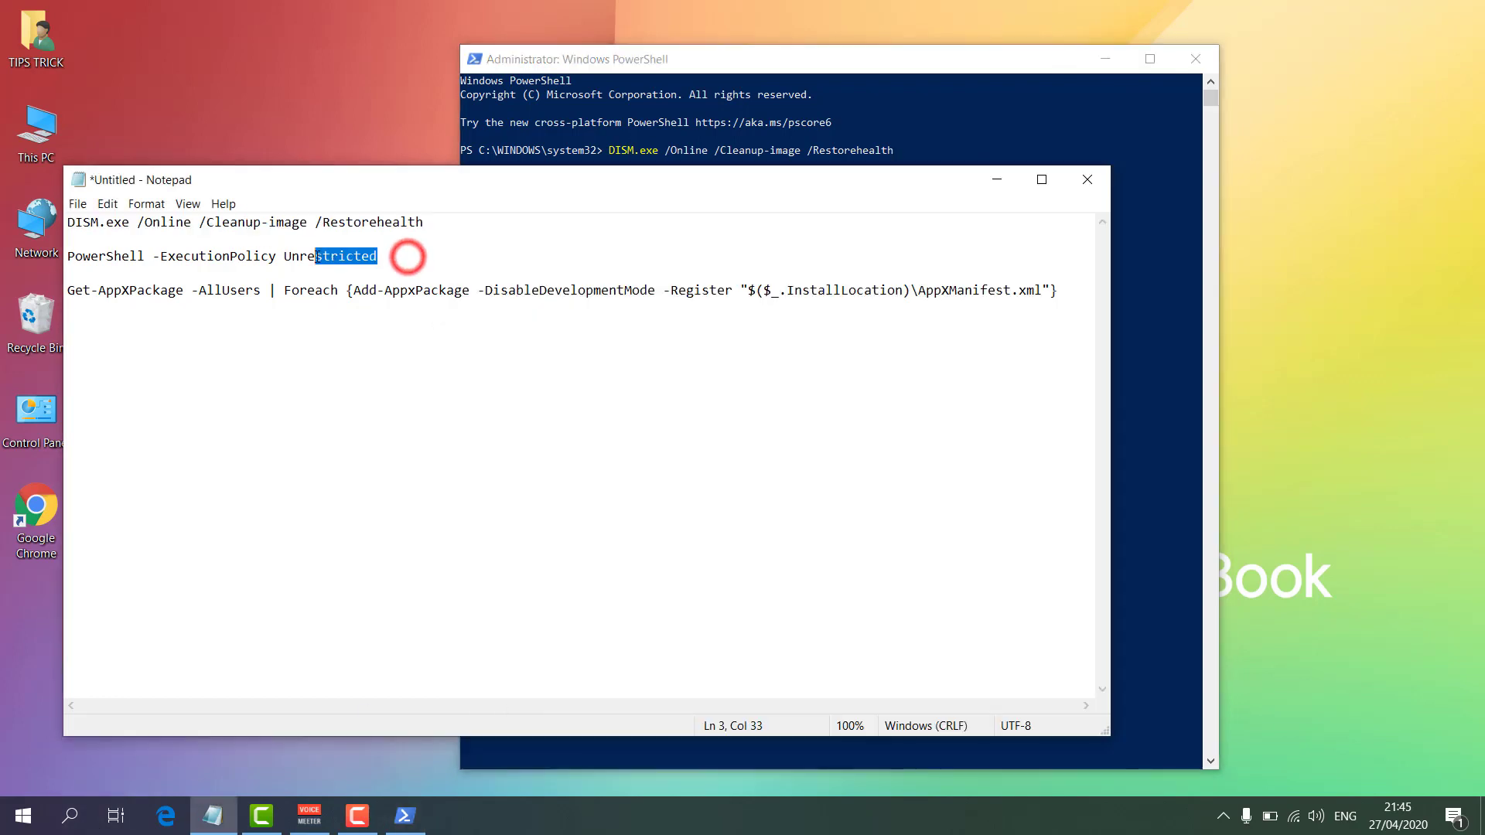
left_click(1204, 54)
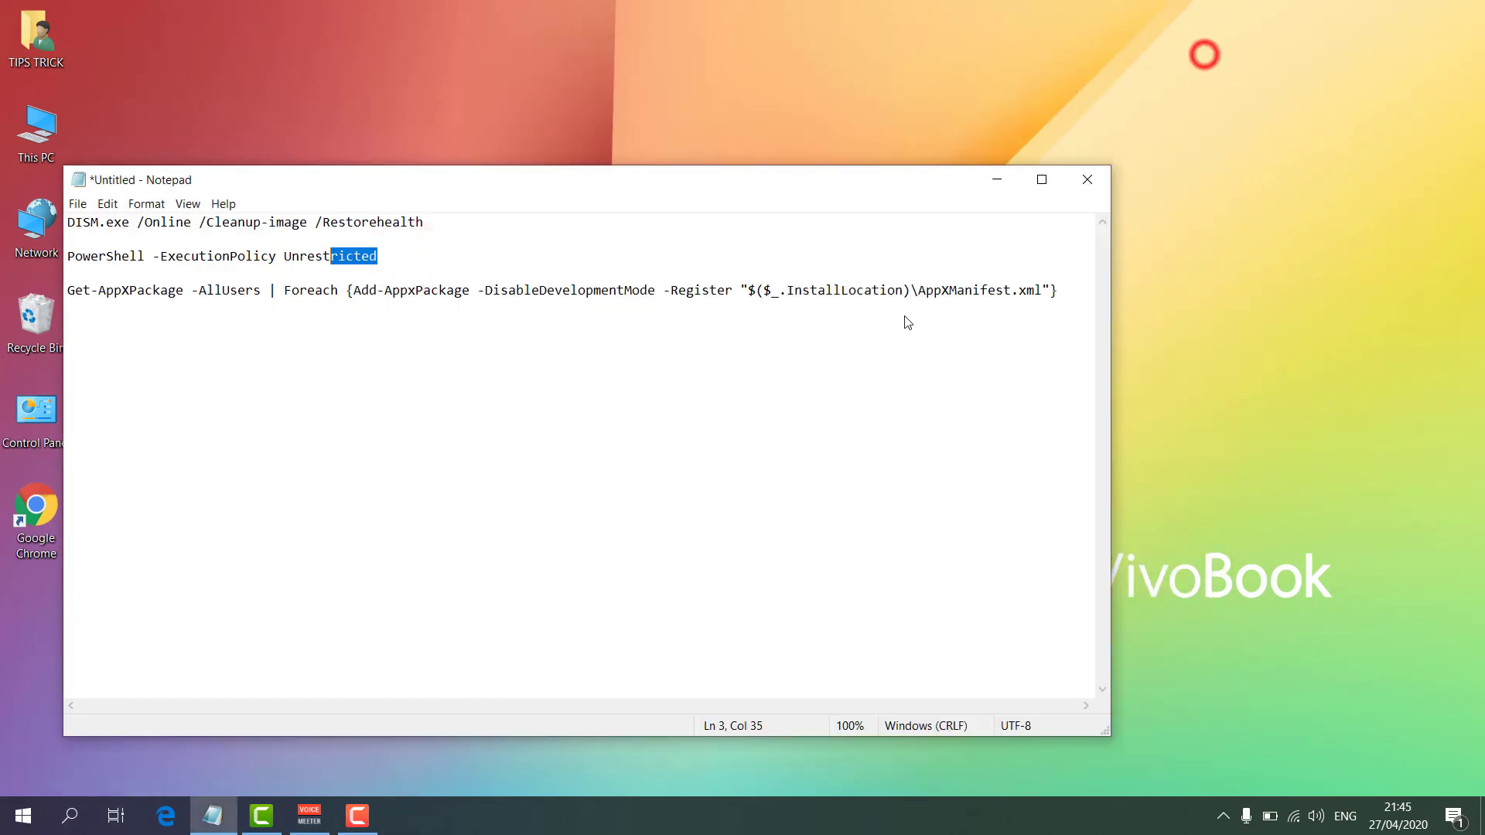
left_click(79, 826)
type("PO")
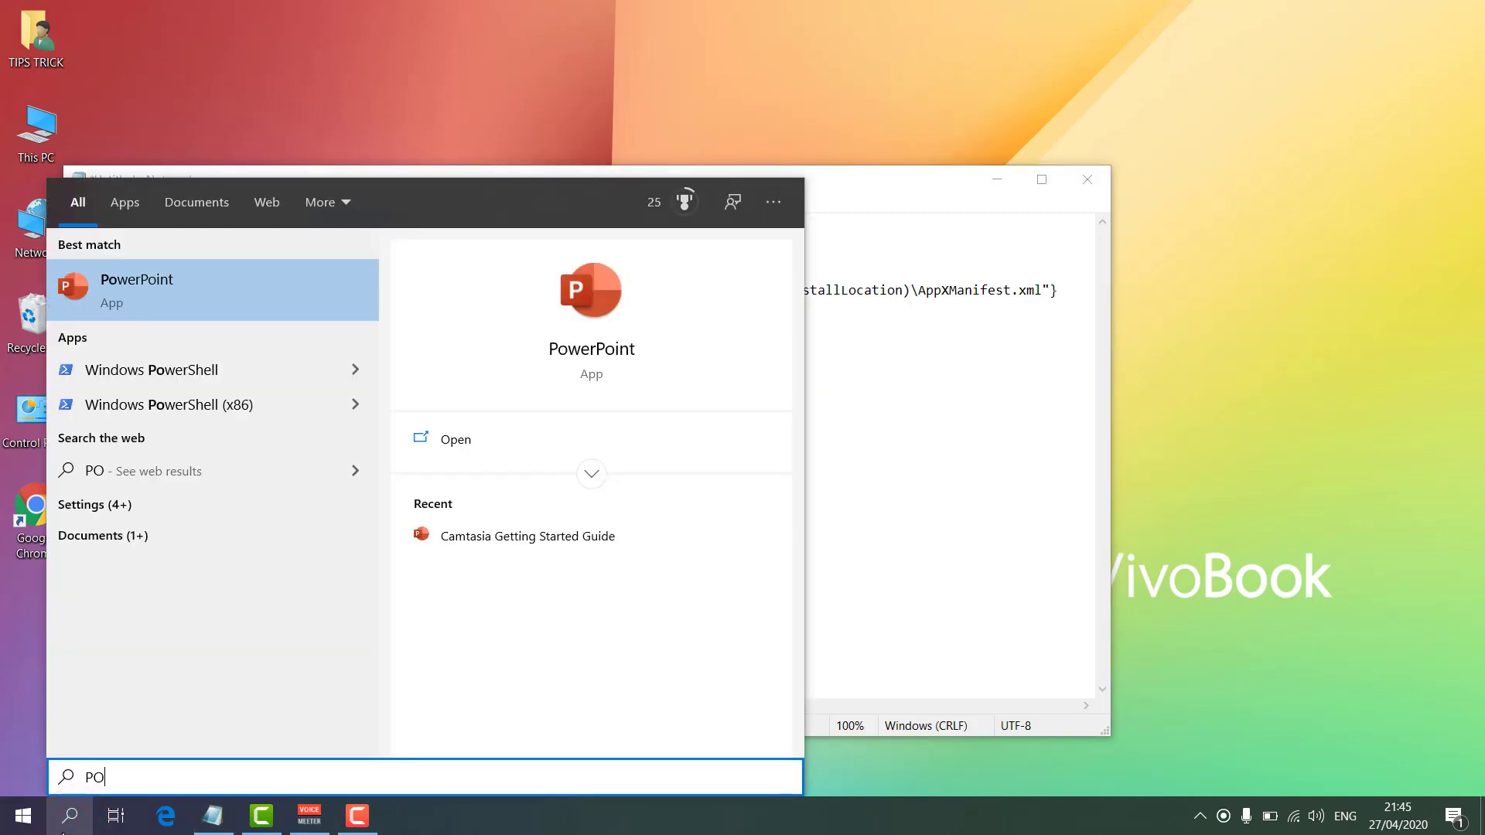
right_click(220, 378)
left_click(219, 383)
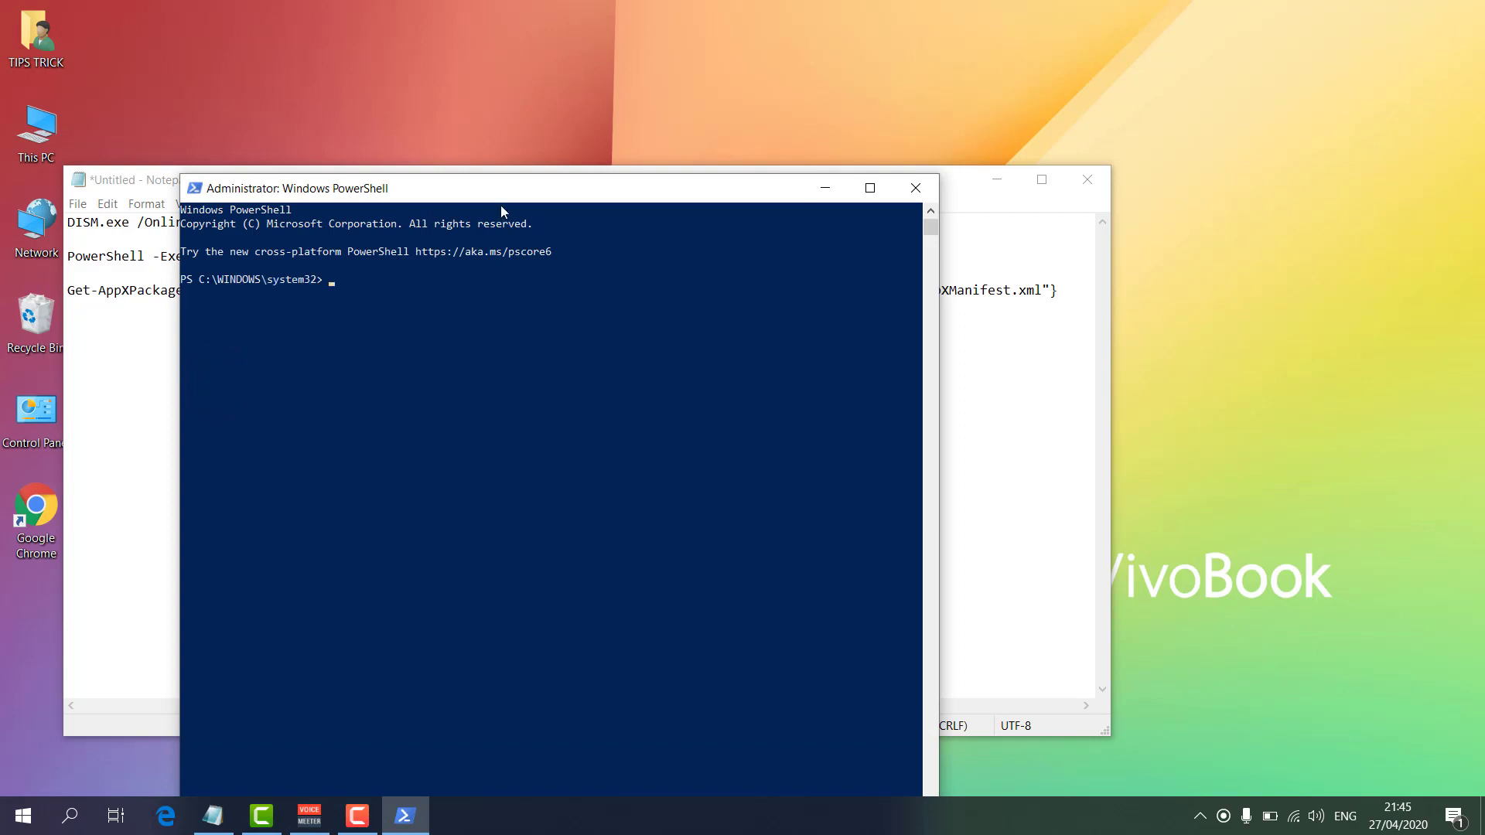
- Arrange the PowerShell and Notepad windows so that both the command notes and the console are accessible
left_click_drag(523, 198, 516, 197)
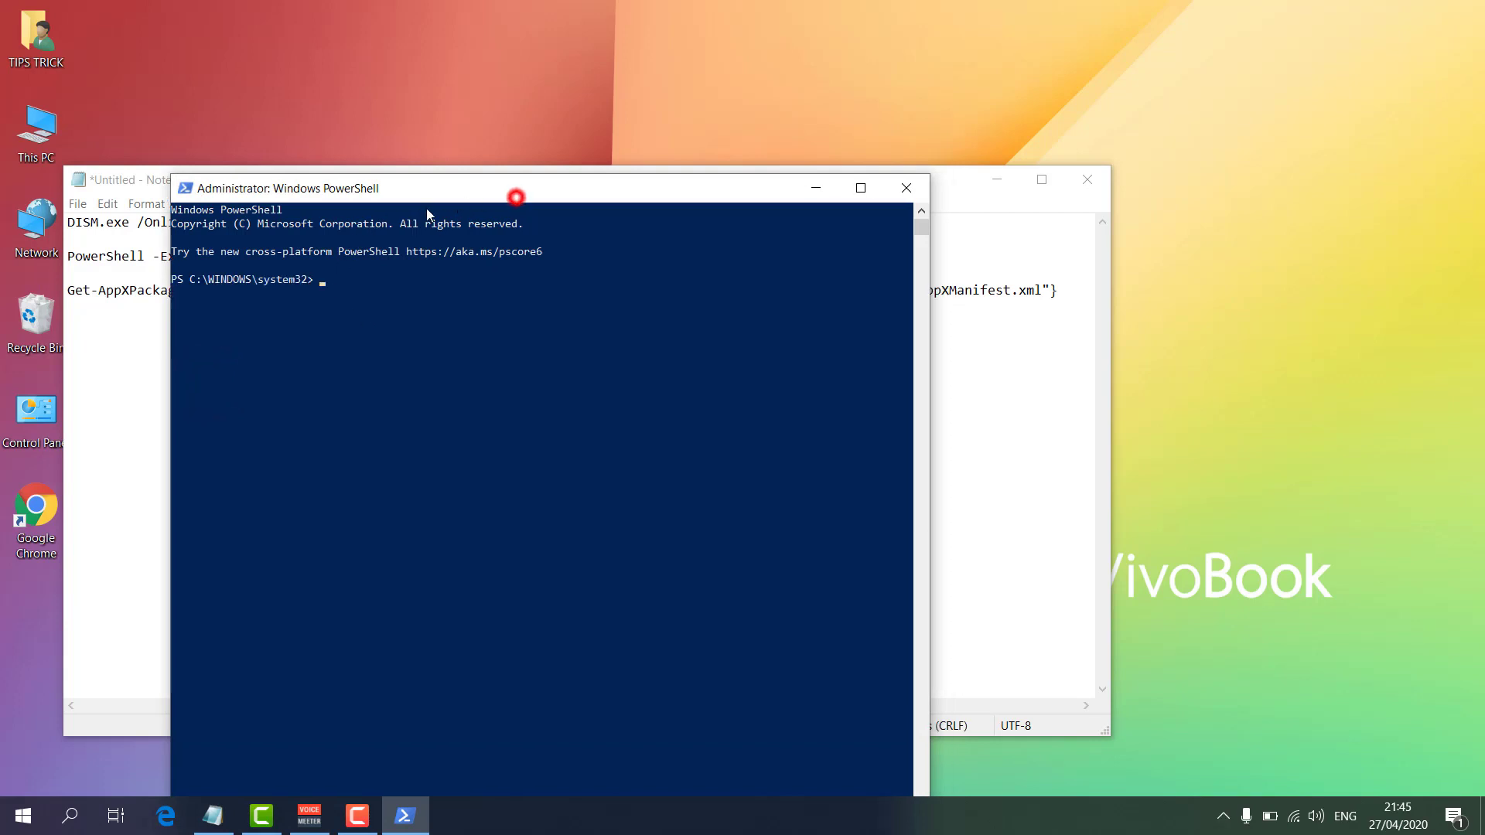
left_click_drag(428, 214, 945, 205)
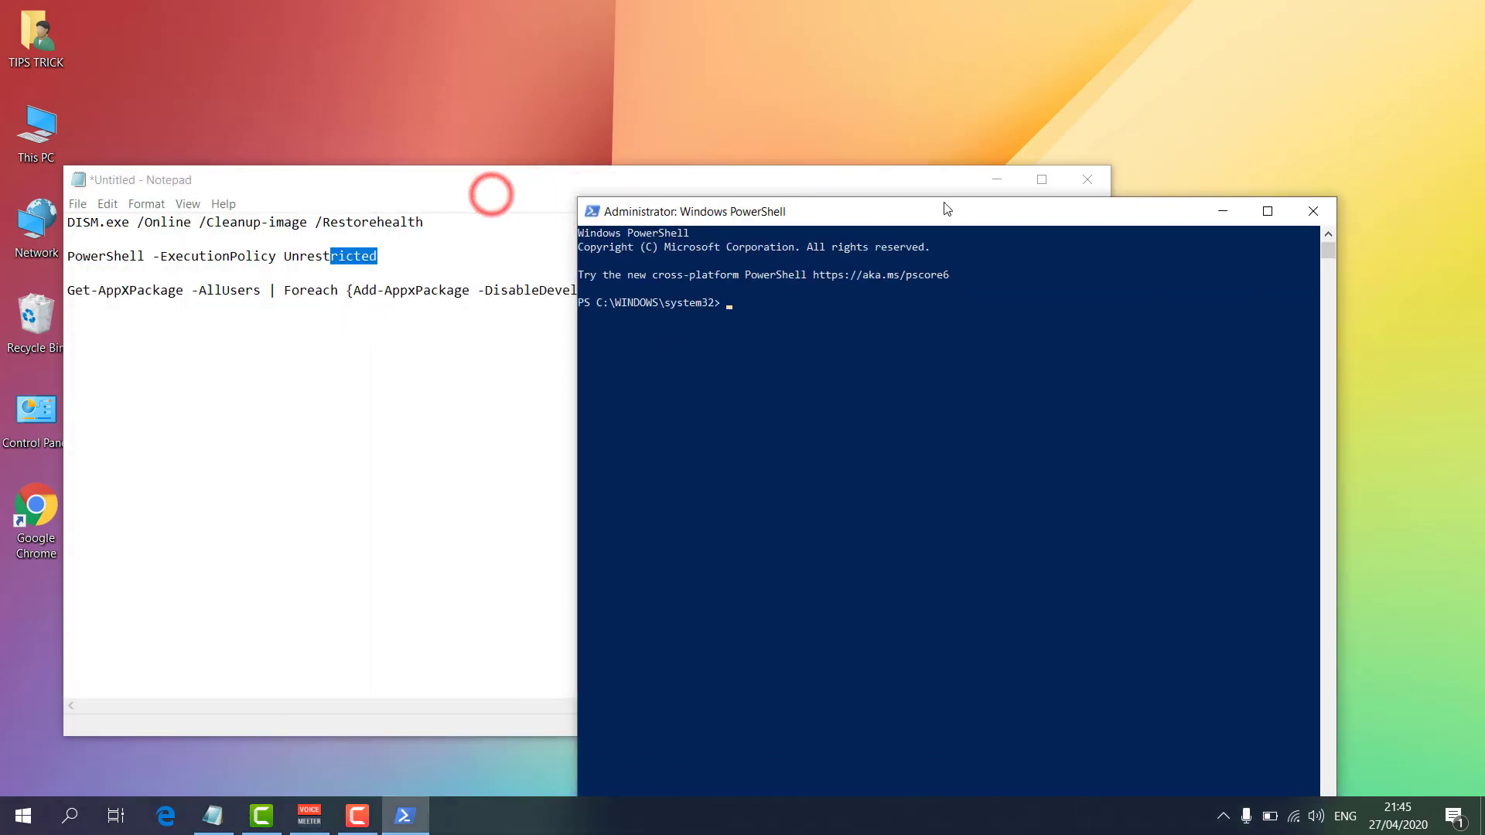
left_click_drag(703, 174, 662, 173)
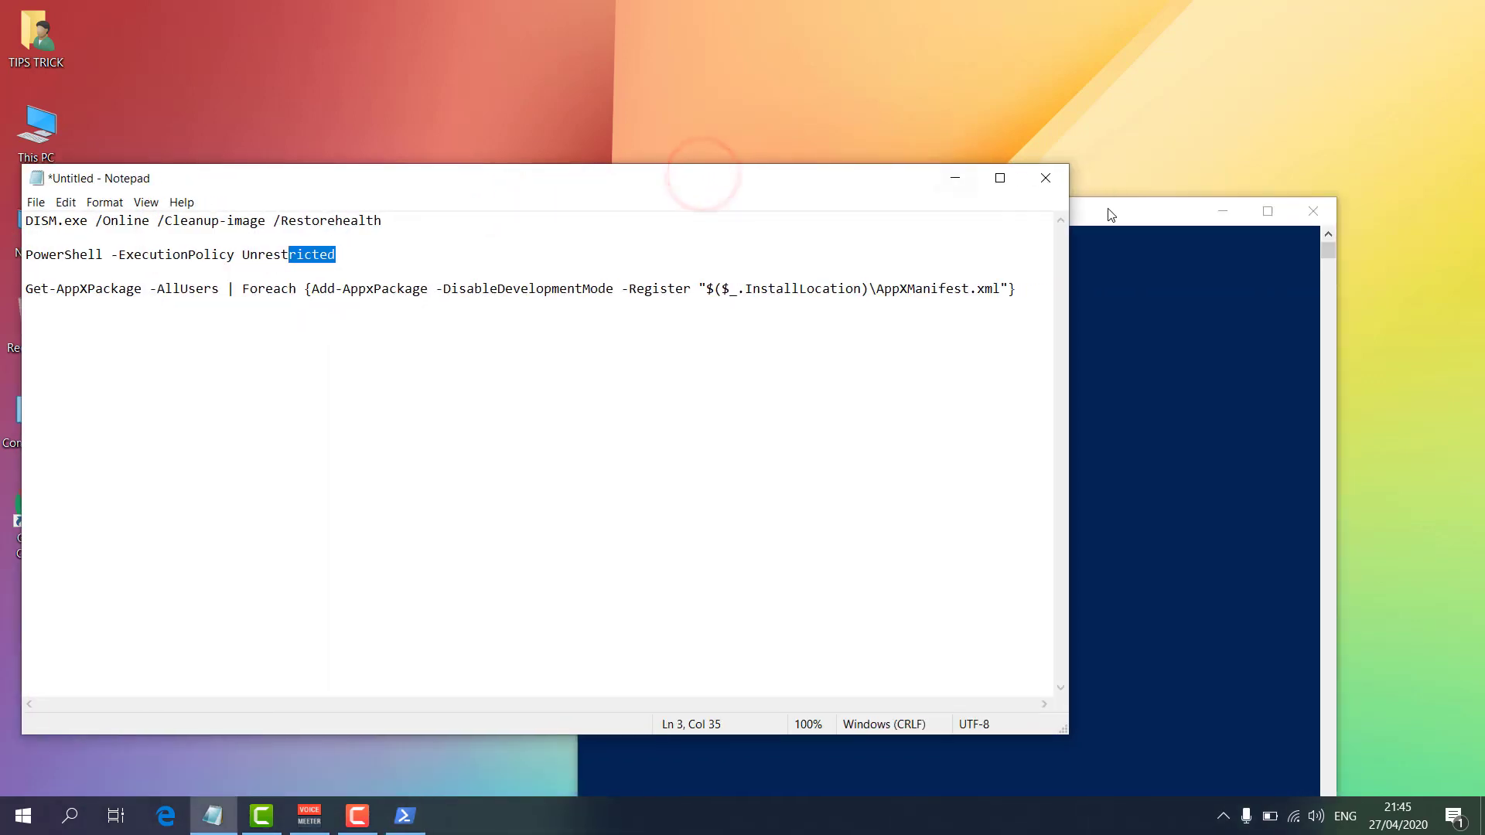
left_click_drag(1111, 214, 1230, 137)
- Copy the command PowerShell -ExecutionPolicy Unrestricted from Notepad to the PowerShell prompt
left_click(179, 246)
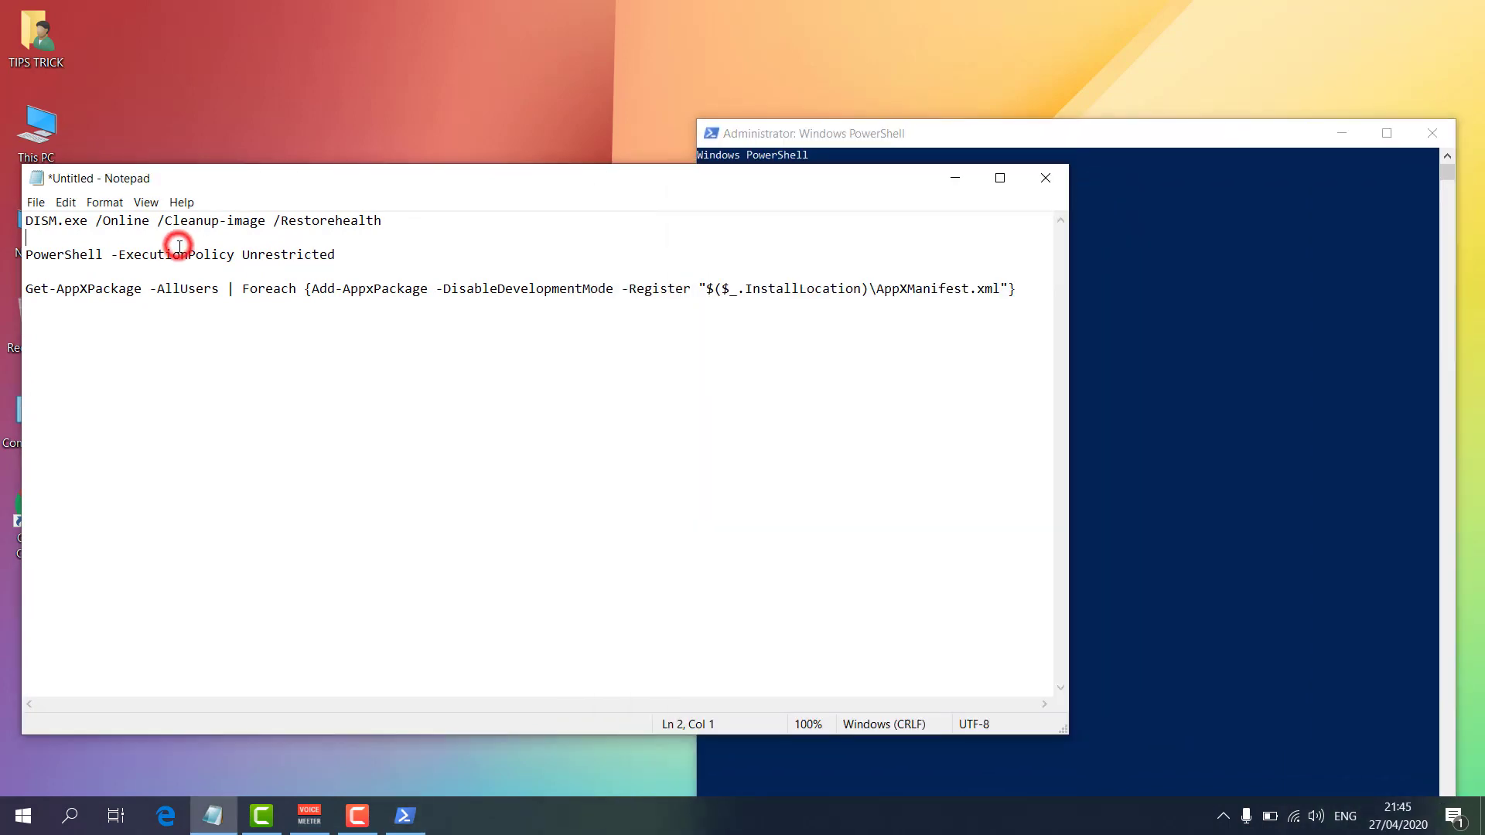
double_click(335, 254)
left_click(340, 254)
left_click_drag(338, 255, 16, 256)
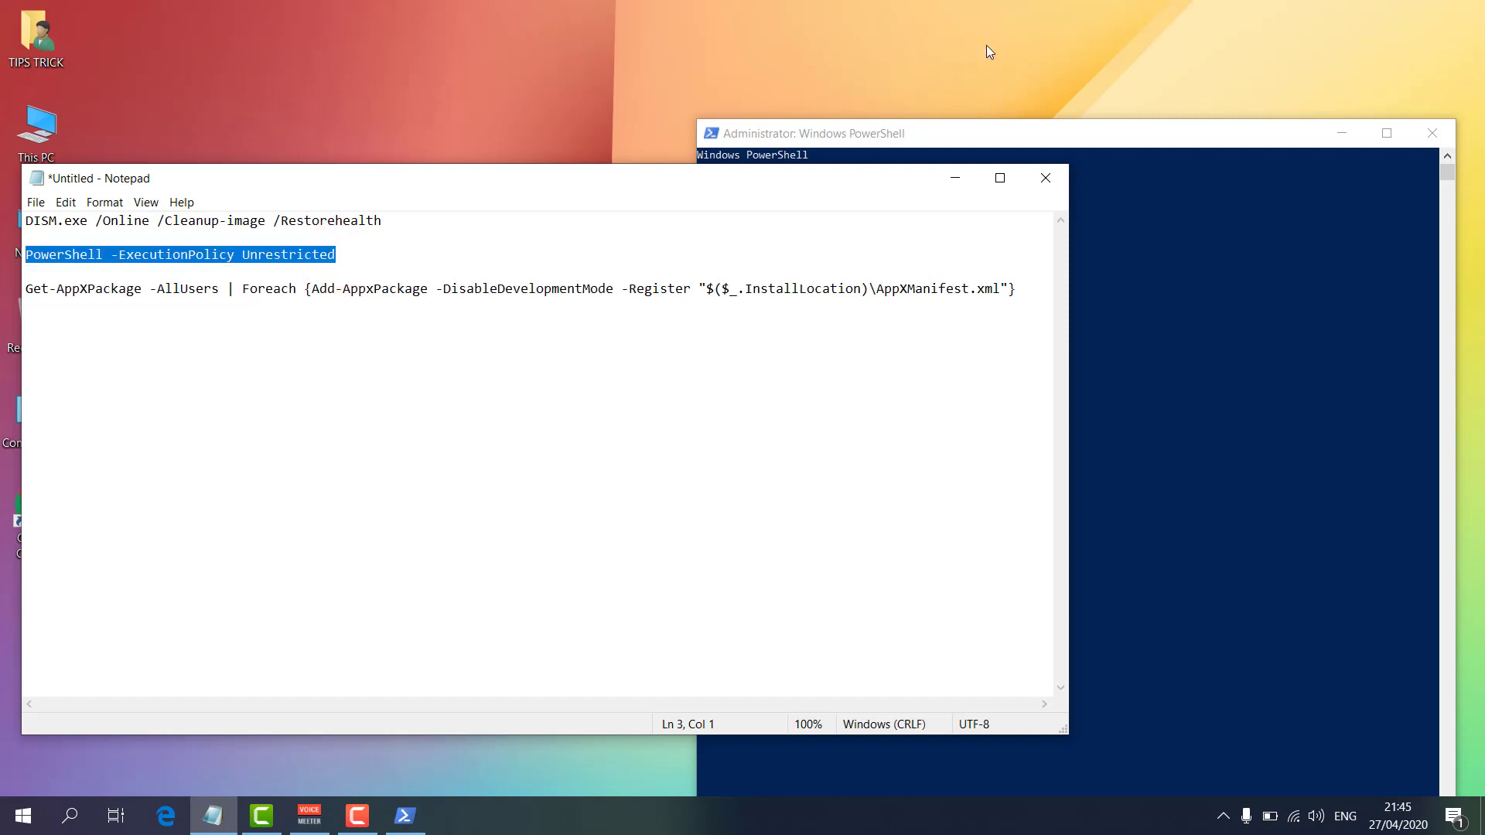
left_click(1021, 133)
right_click(857, 231)
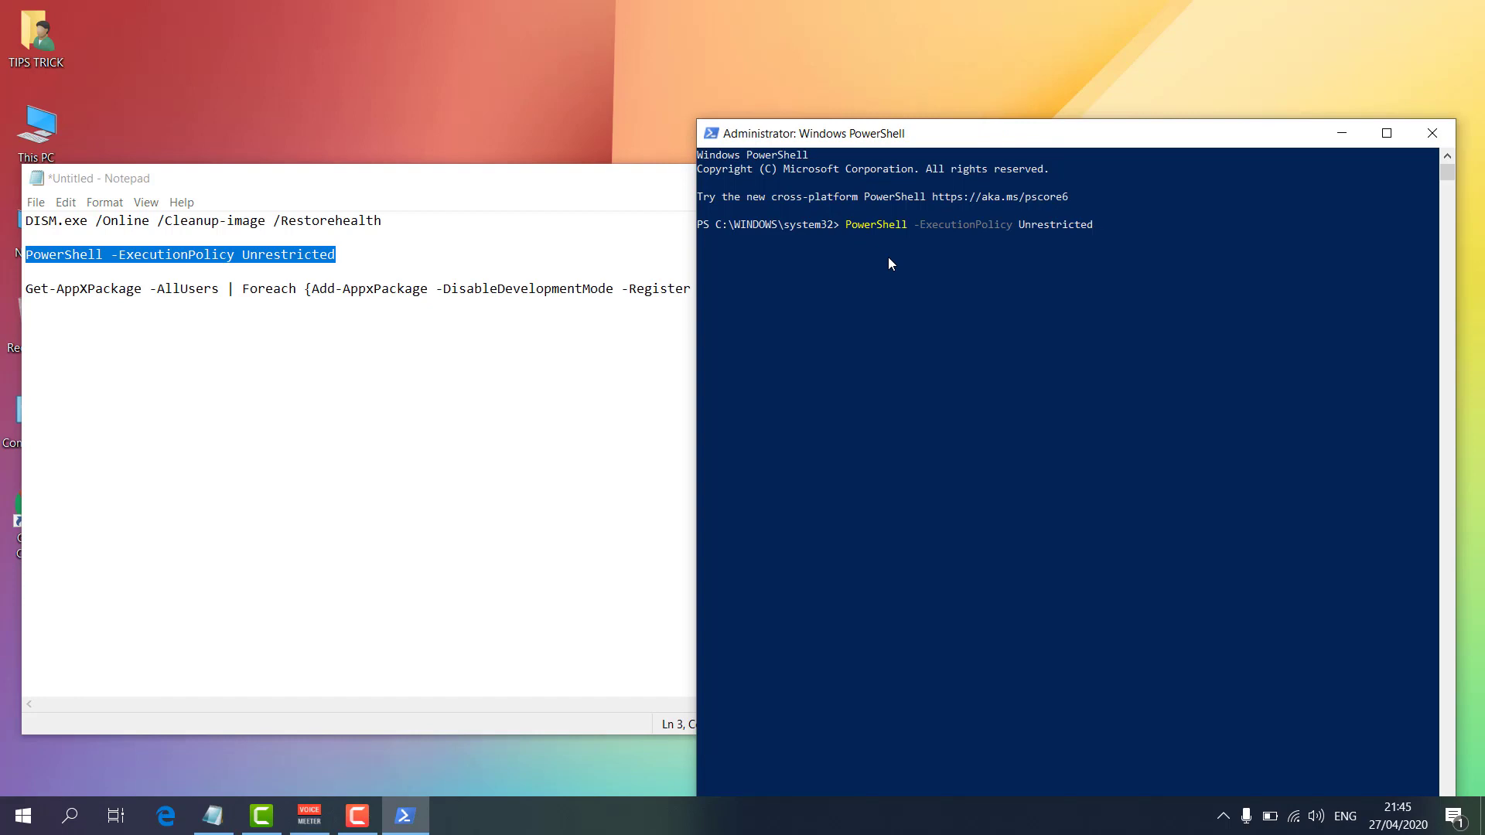
- Select the whole Get-AppXPackage -AllUsers command line in the Notepad notes
left_click(653, 288)
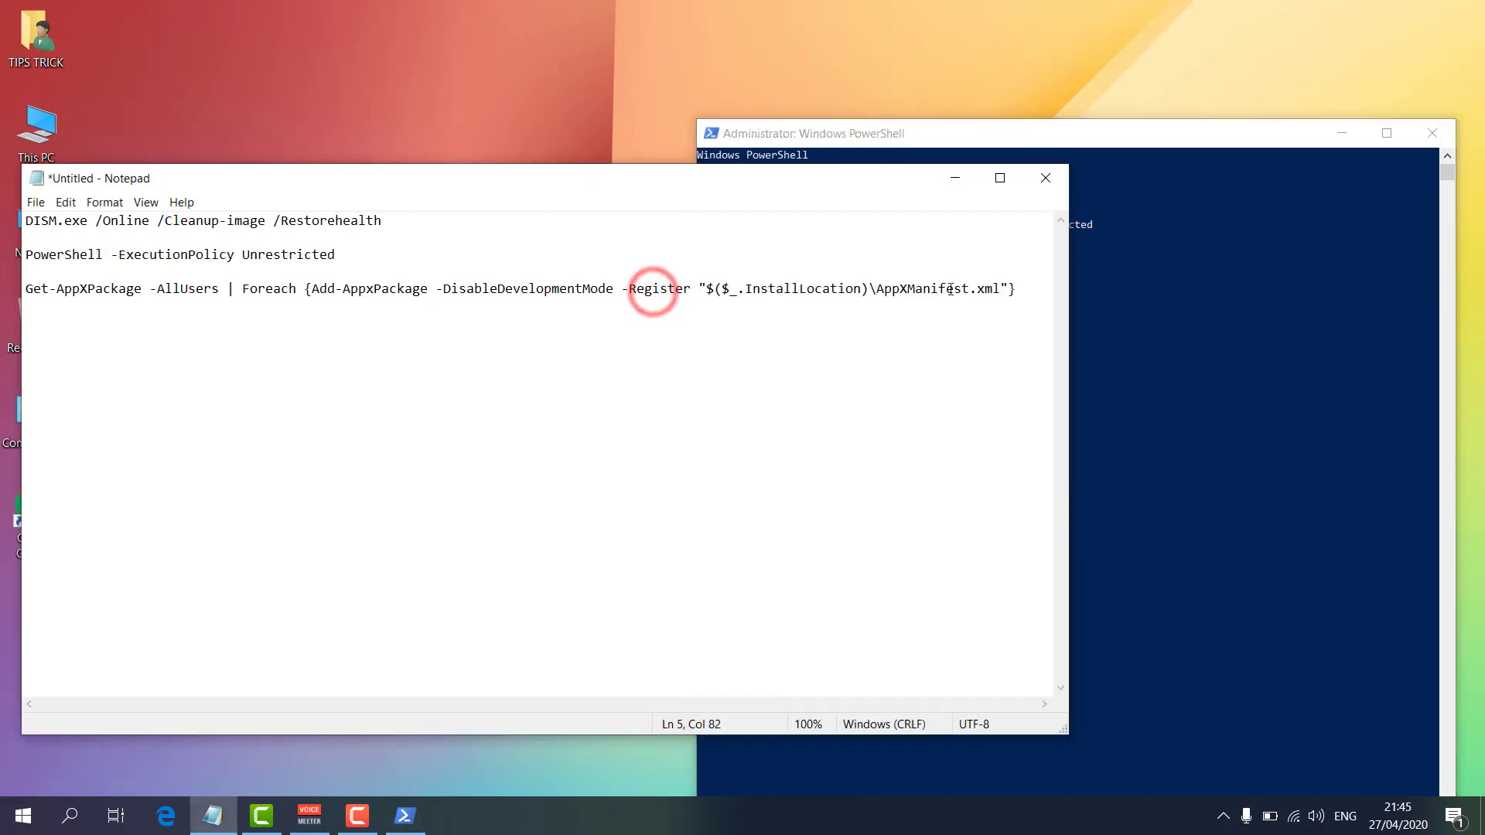
left_click_drag(1020, 292, 9, 285)
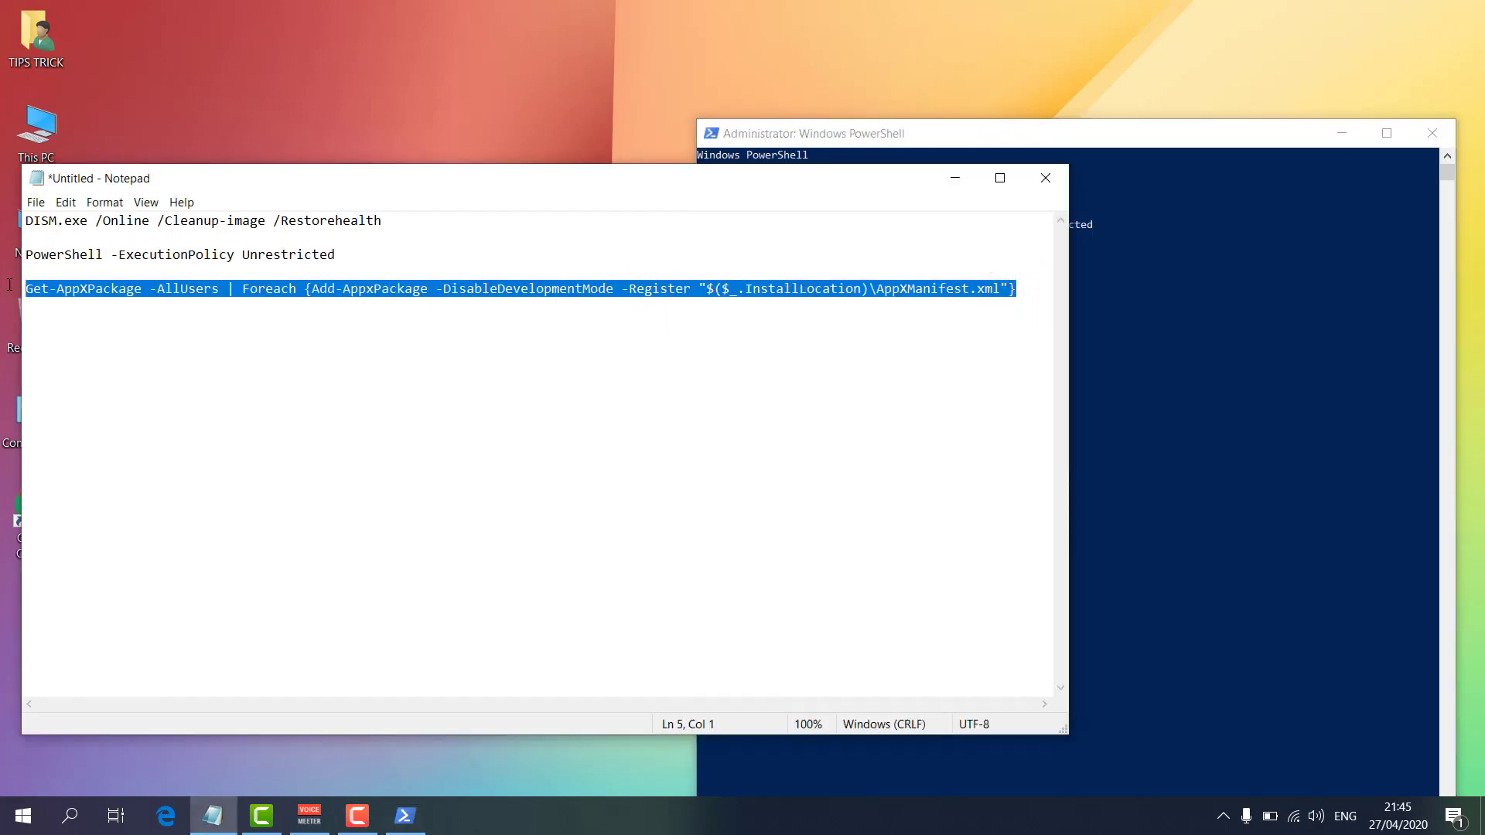